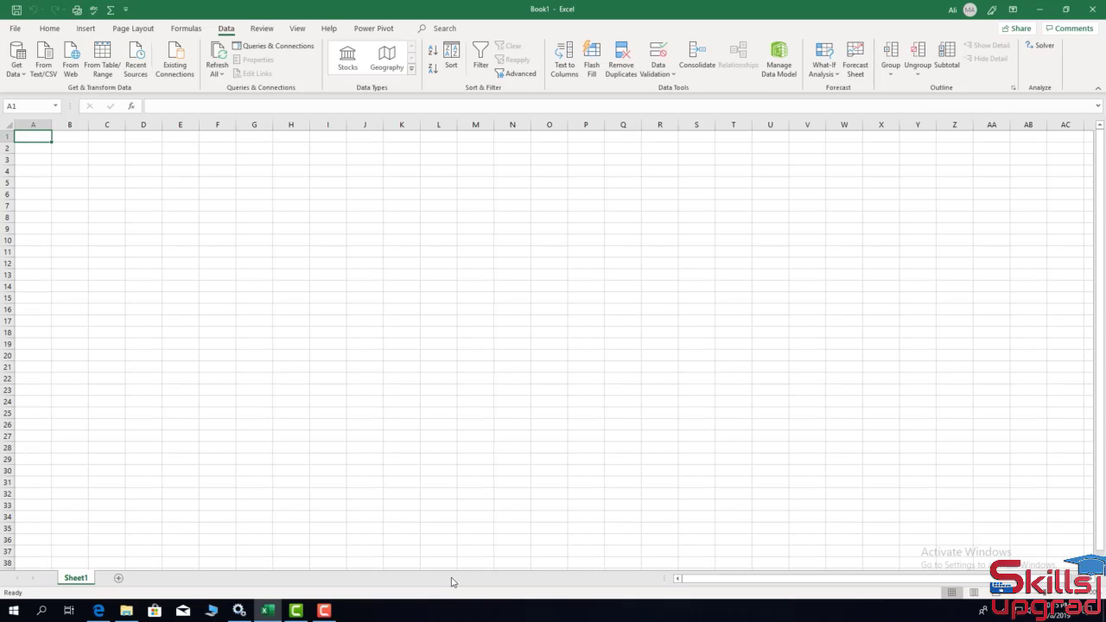
# Copy the FIFA goal-scored team stats page address from the browser.
pyautogui.click(100, 612)
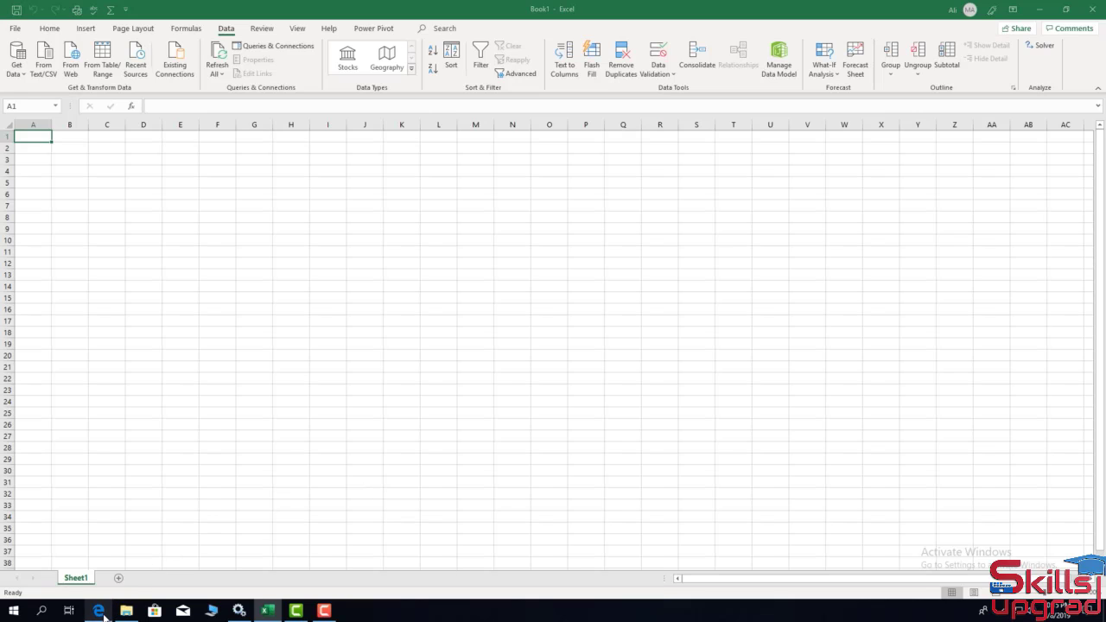
pyautogui.click(368, 28)
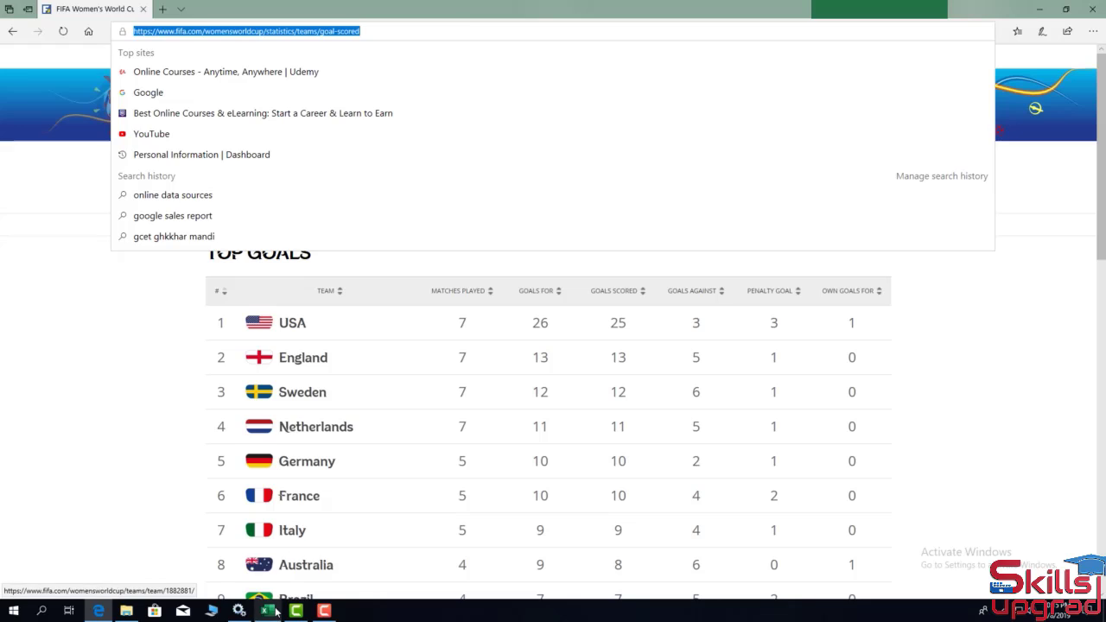
pyautogui.click(270, 611)
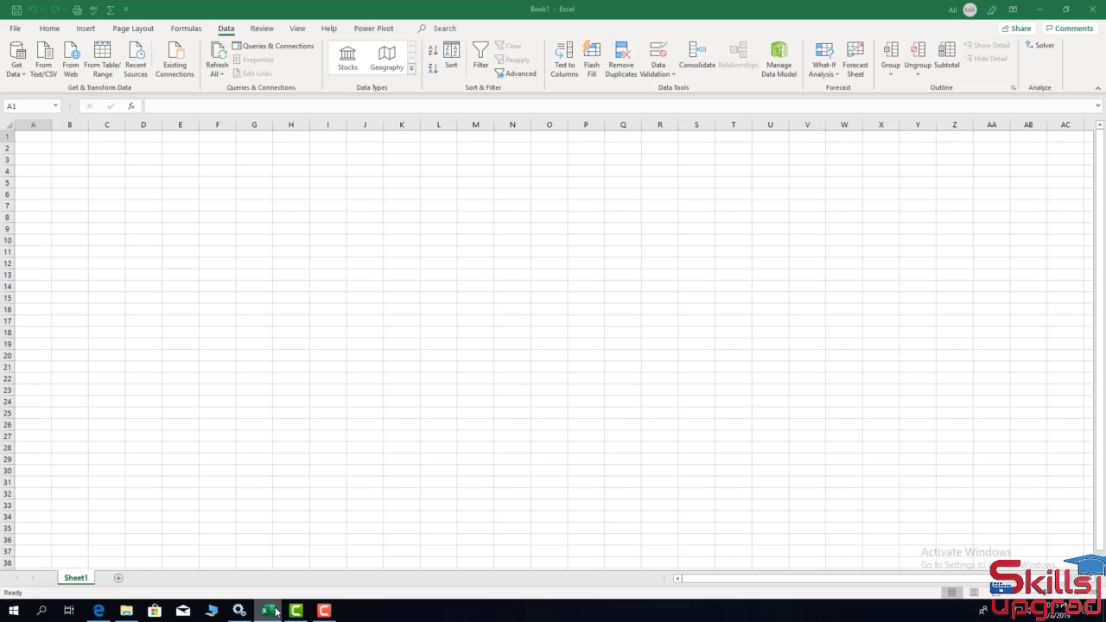
# Start a From Web import and paste in the FIFA stats page URL.
pyautogui.click(75, 53)
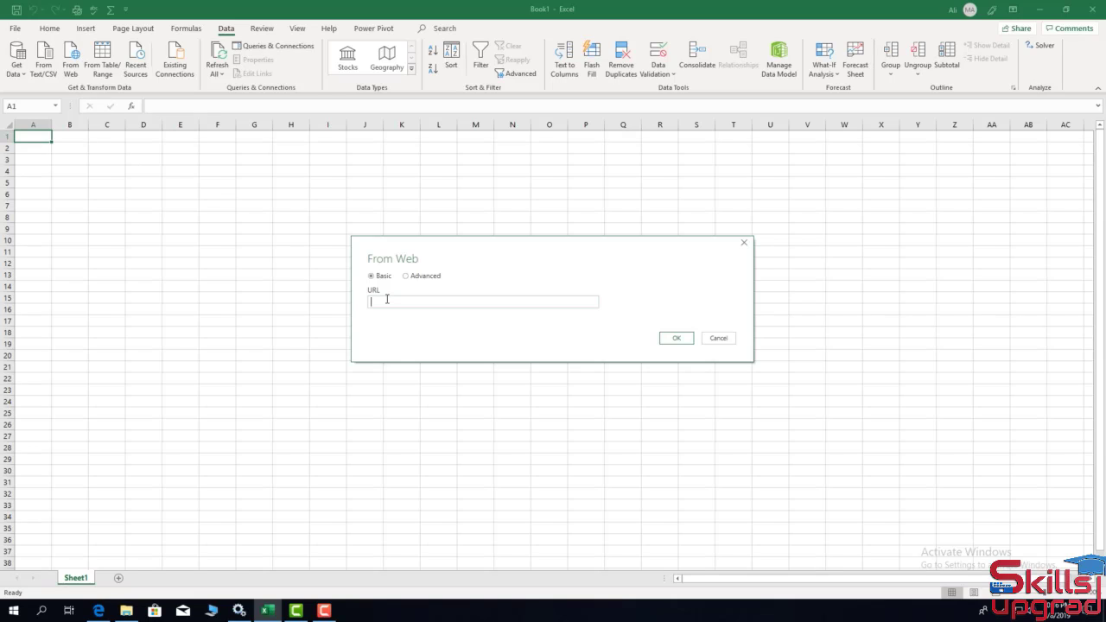
pyautogui.rightClick(386, 299)
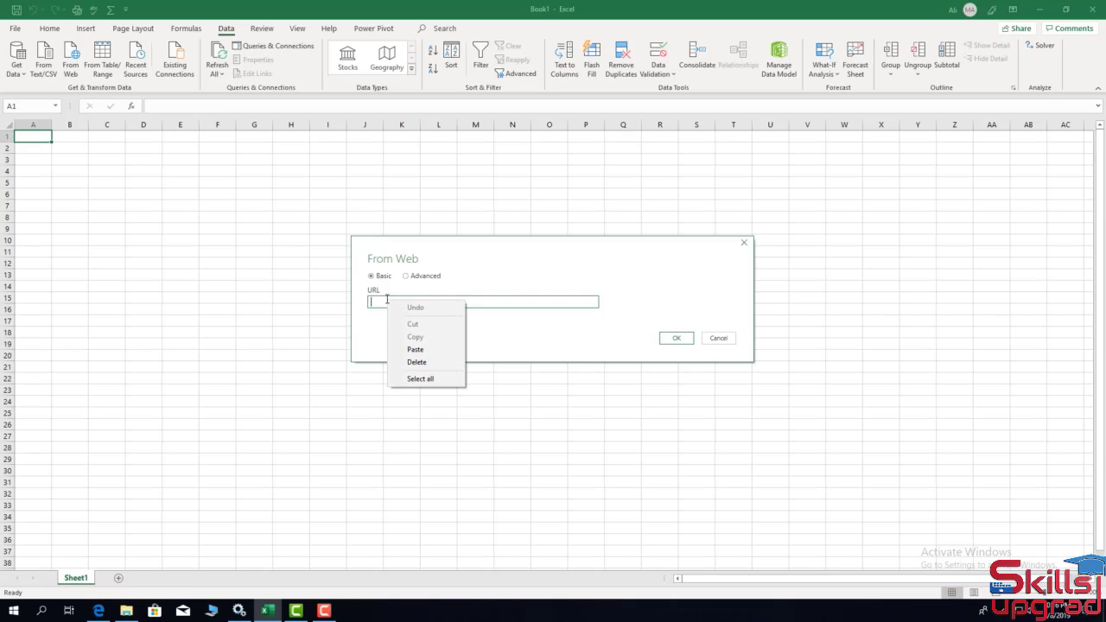
pyautogui.click(420, 350)
pyautogui.click(675, 339)
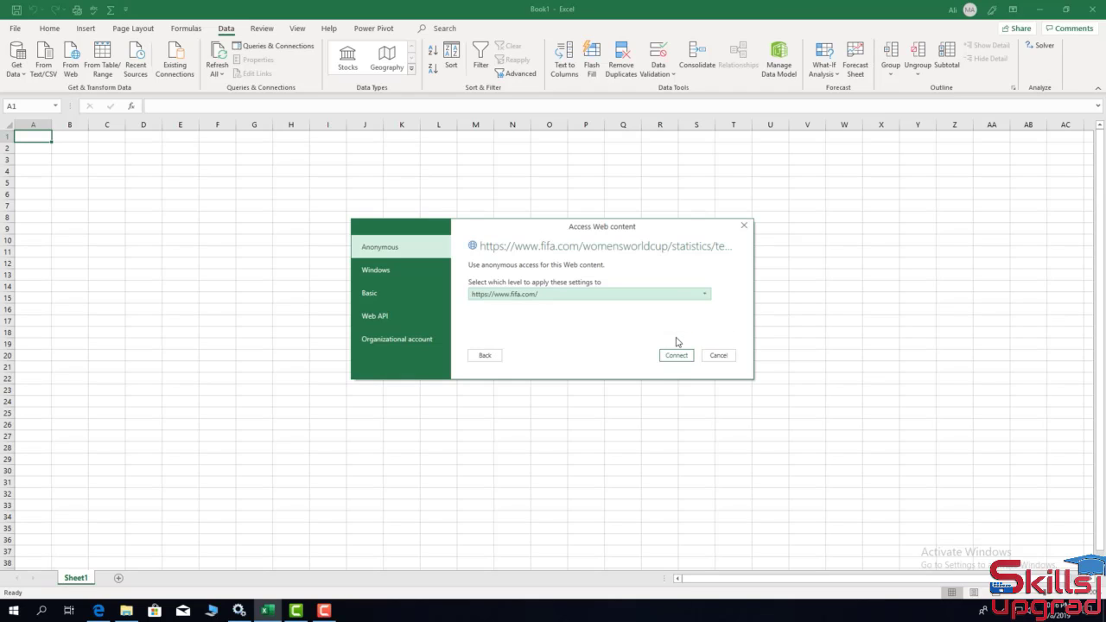
# Connect anonymously at the .../teams/goal-scored level and preview Table 0.
pyautogui.click(674, 294)
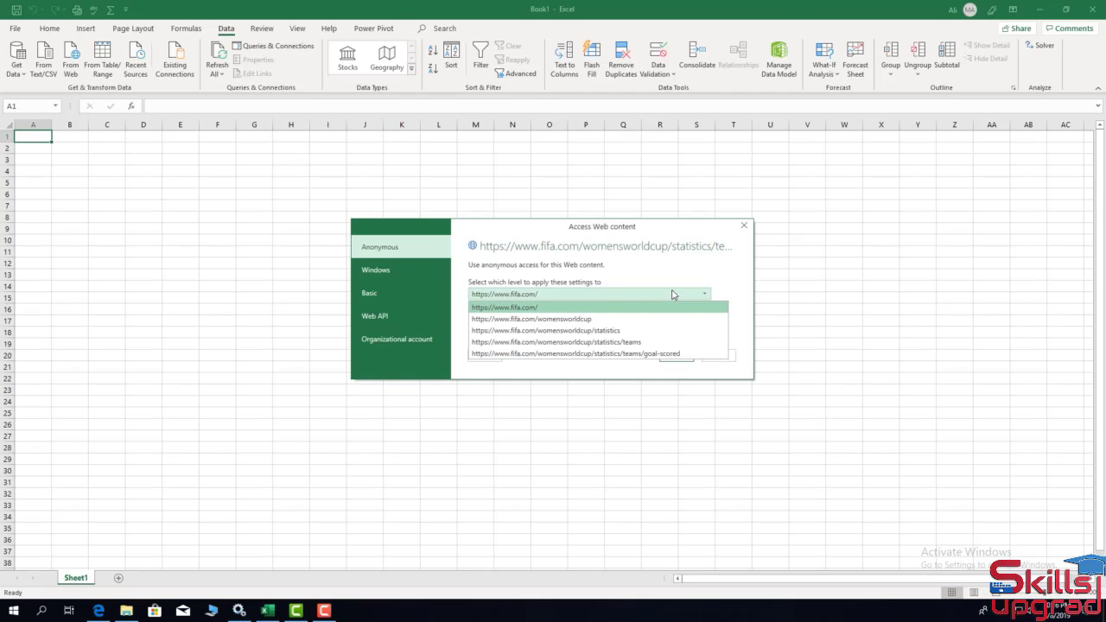
pyautogui.click(669, 354)
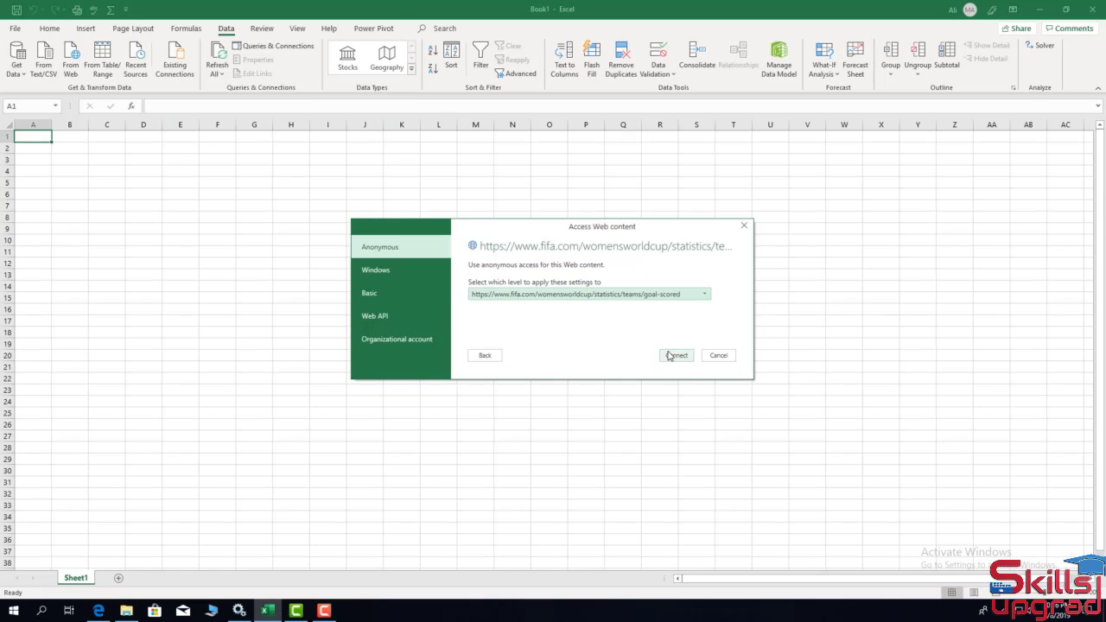
pyautogui.click(673, 360)
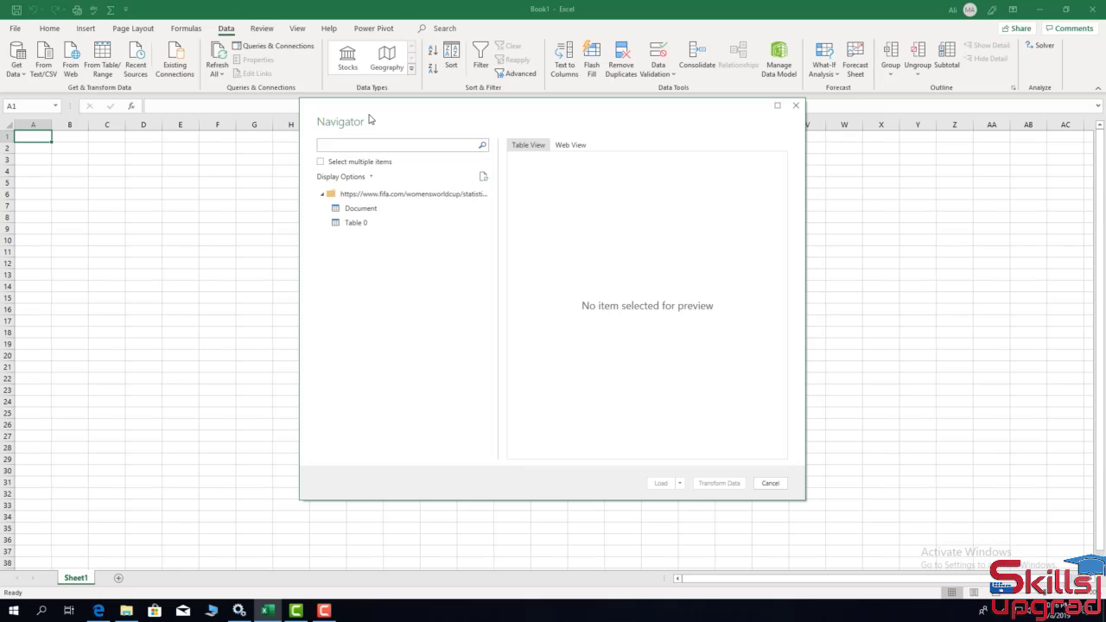
pyautogui.click(358, 224)
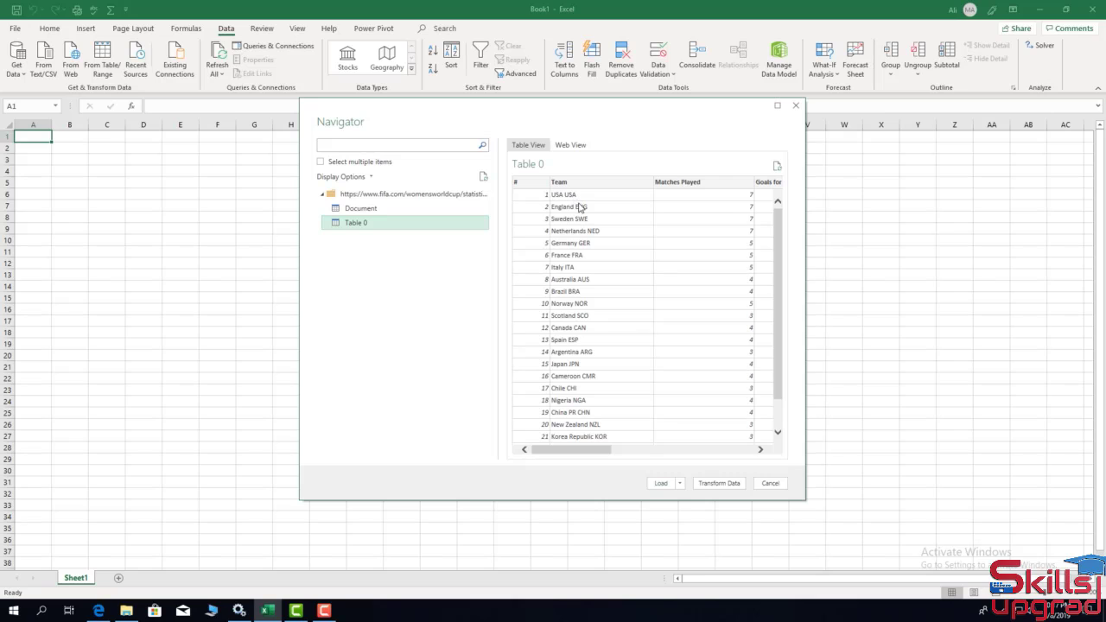
# Send Table 0 of team stats to the Power Query Editor with Transform Data.
pyautogui.click(742, 487)
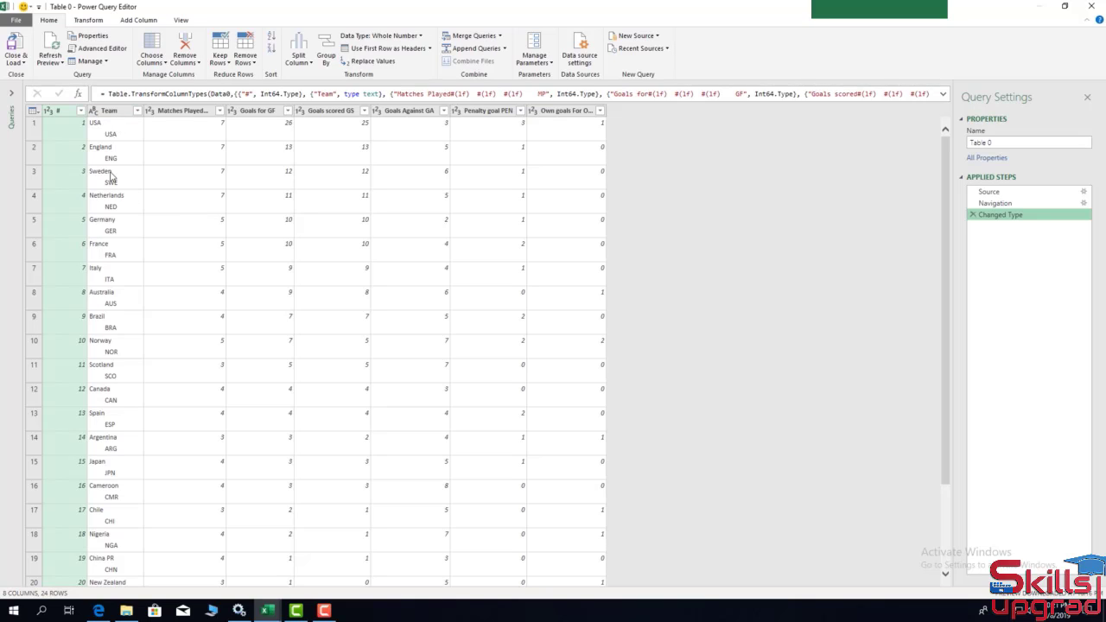
# Split the Team column by 3 characters, once from the right, into Team.1 and Team.2.
pyautogui.click(112, 113)
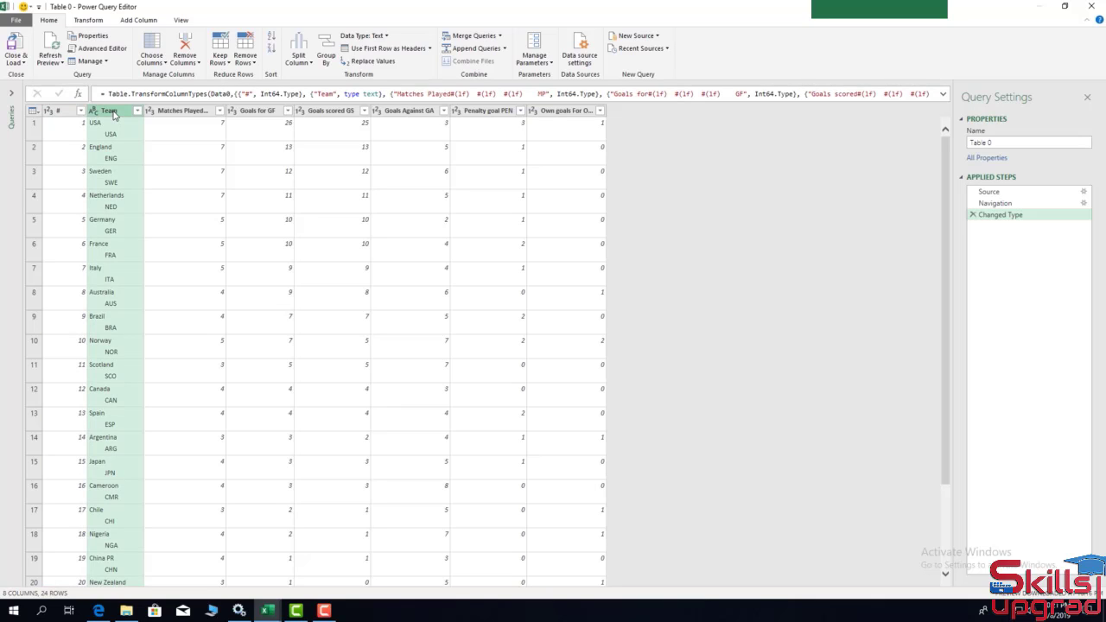
pyautogui.rightClick(113, 115)
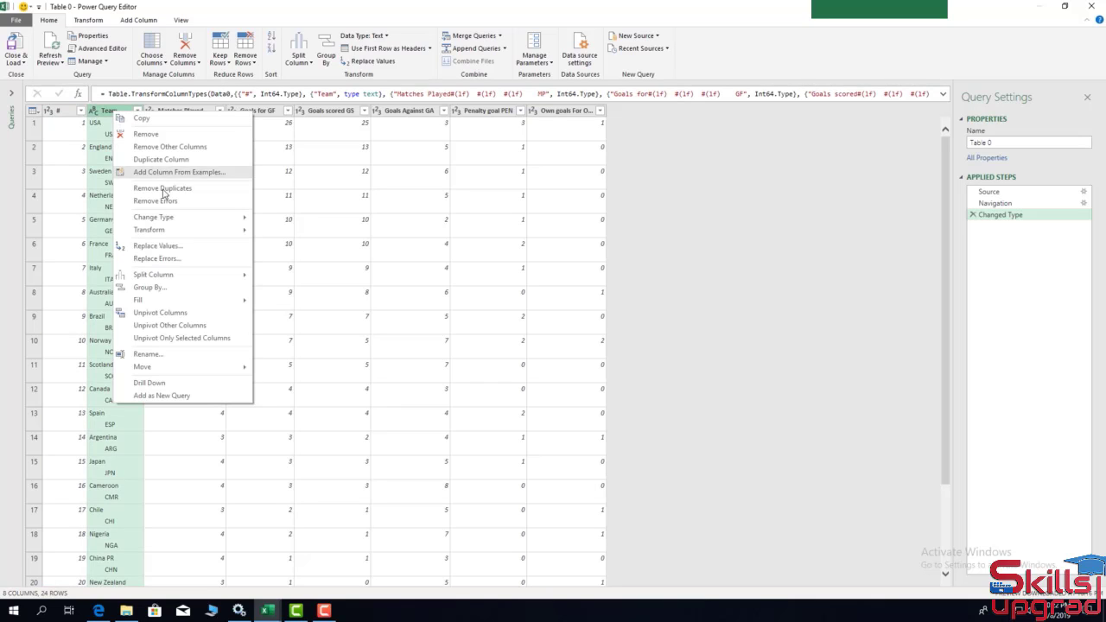
pyautogui.moveTo(175, 284)
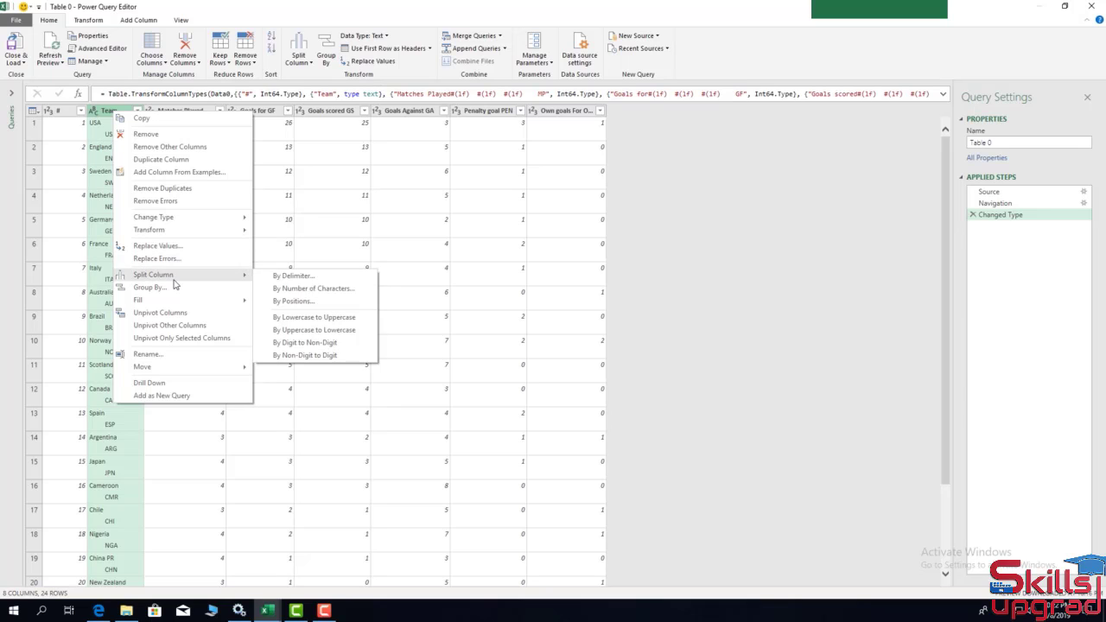
pyautogui.click(289, 291)
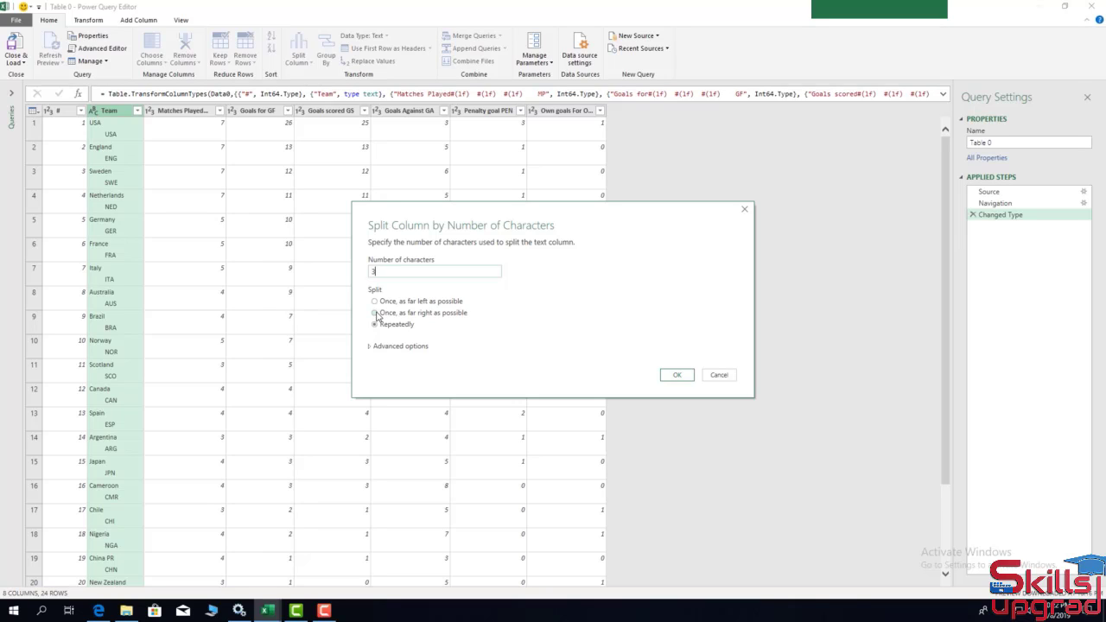
pyautogui.click(377, 314)
pyautogui.click(677, 377)
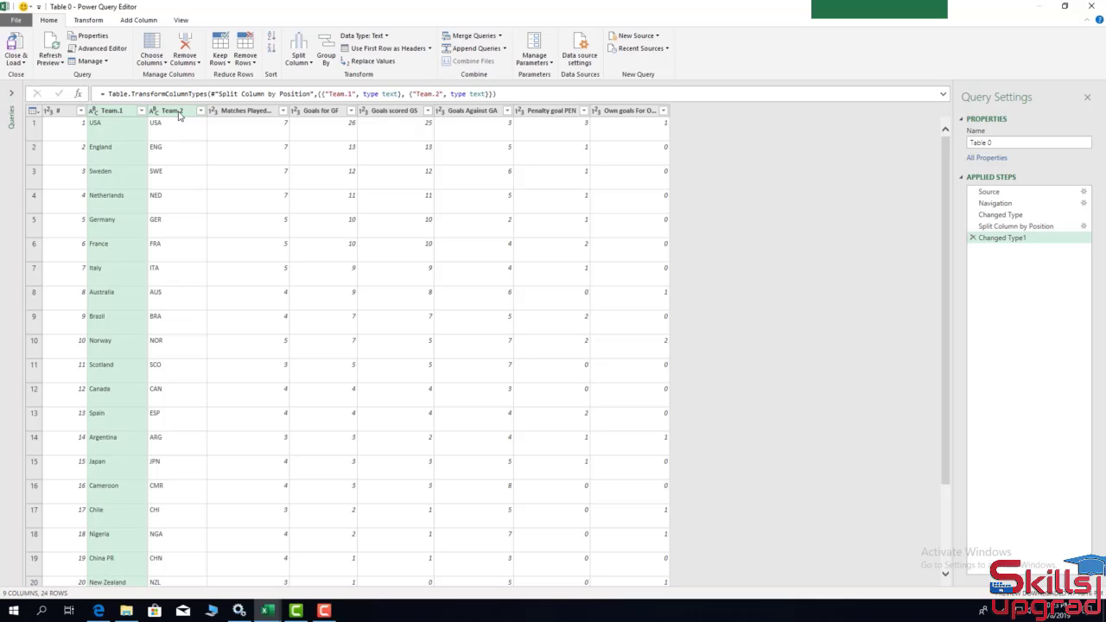
pyautogui.click(179, 115)
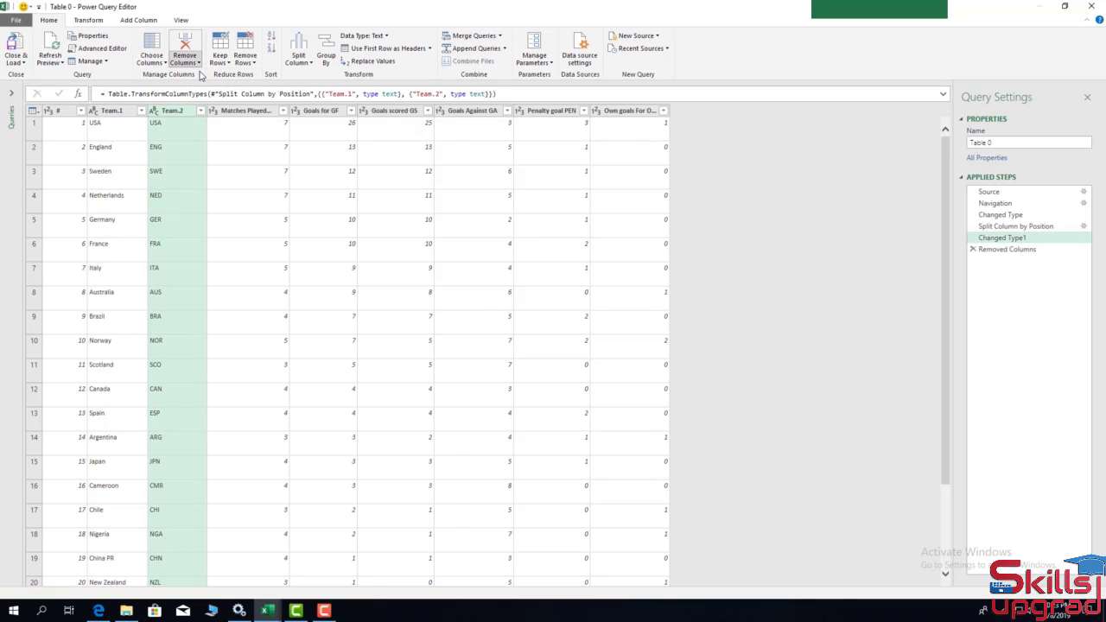
# Remove the Team.2 code column and rename Team.1 to Team.
pyautogui.click(185, 55)
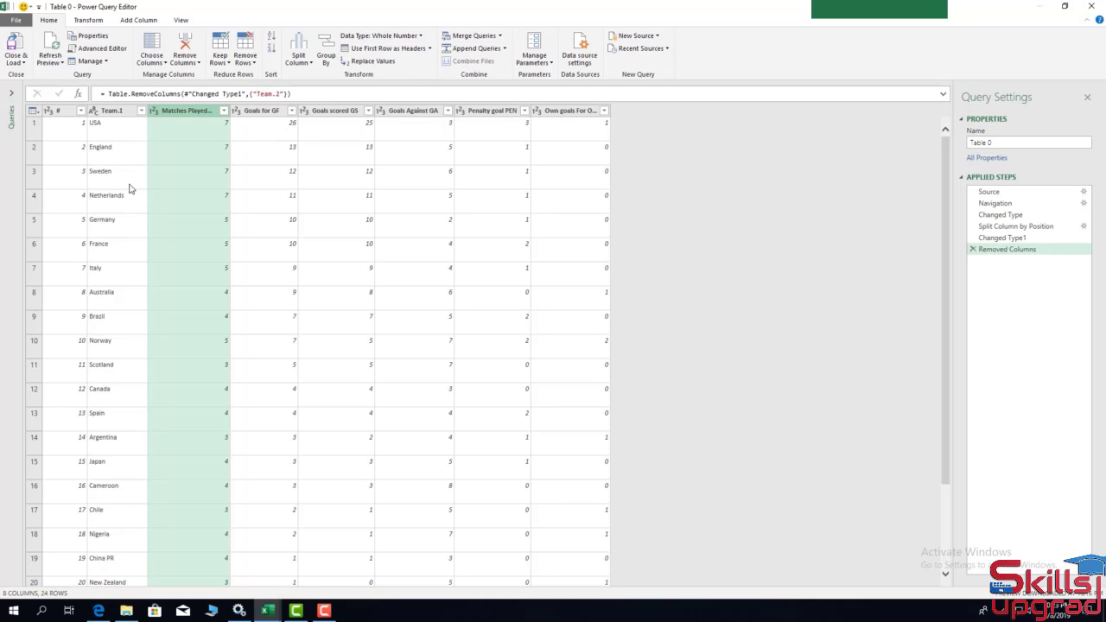
pyautogui.rightClick(113, 111)
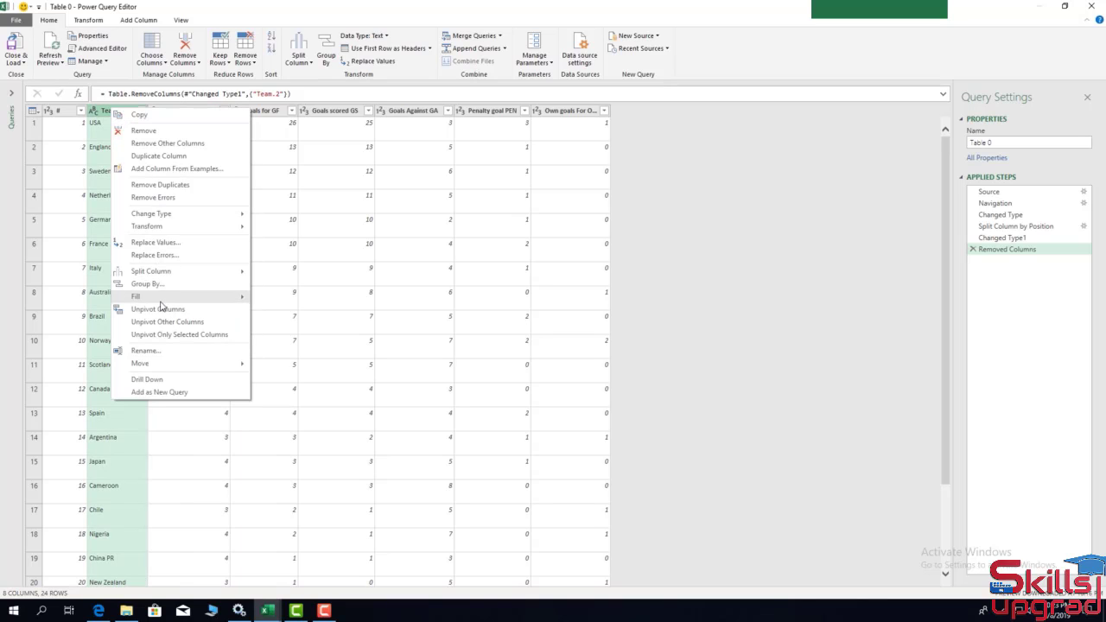
pyautogui.click(146, 351)
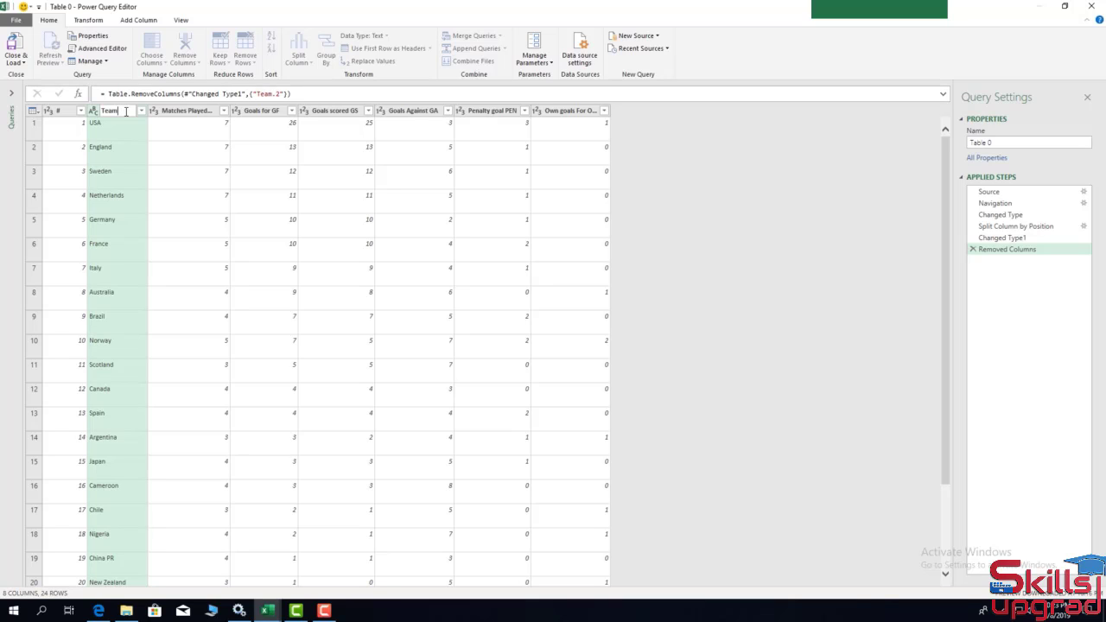
pyautogui.press('Return')
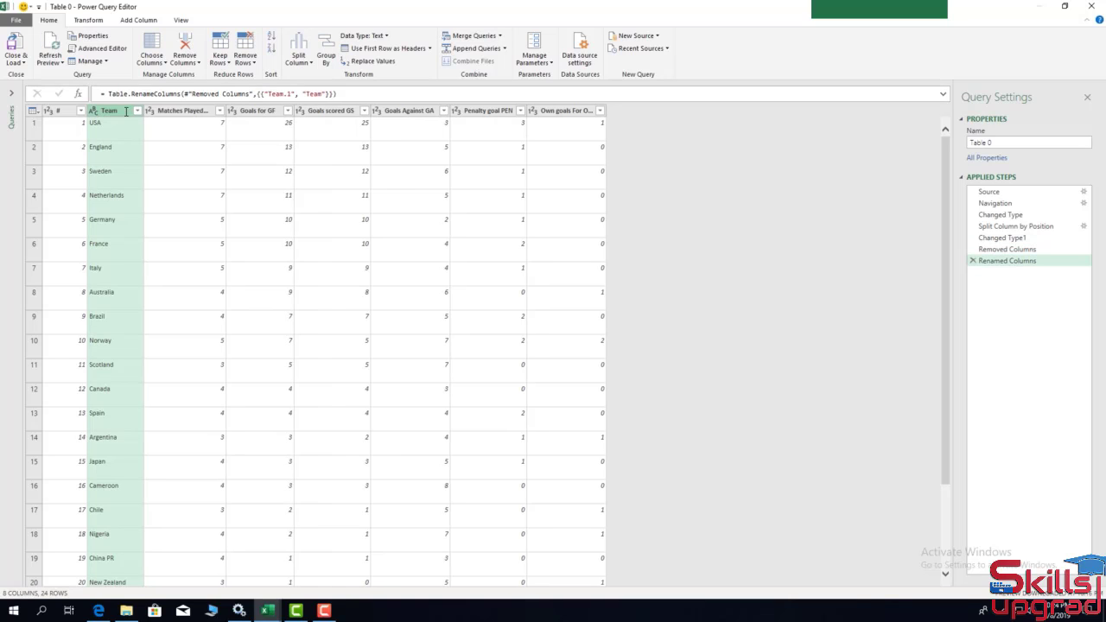
# Rename the query from Table 0 to Table 1.
pyautogui.click(11, 95)
pyautogui.rightClick(27, 105)
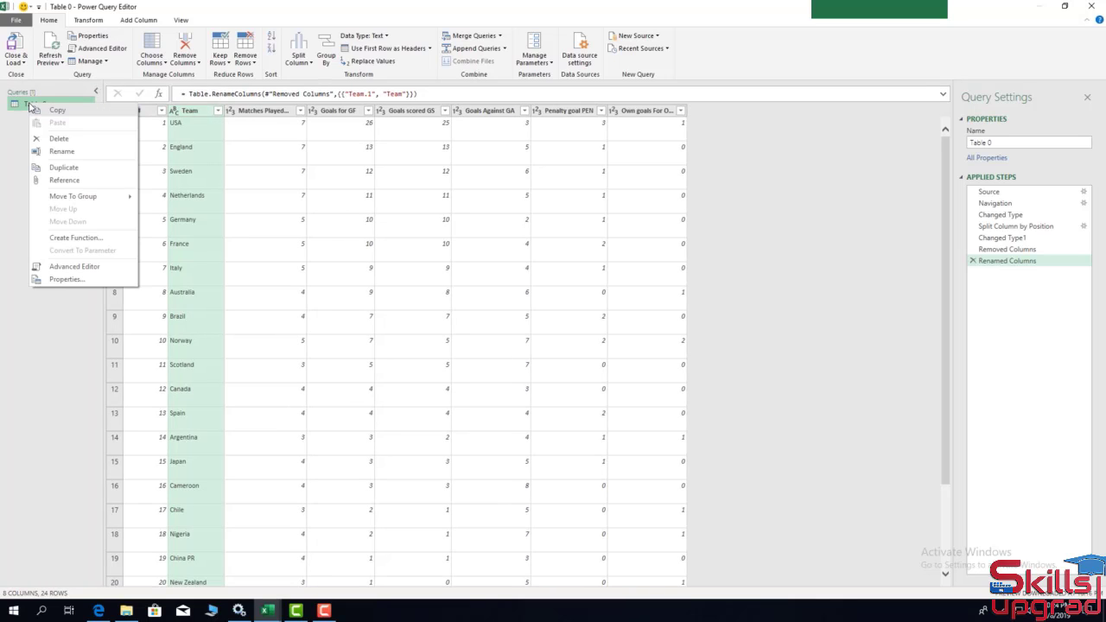
pyautogui.click(62, 152)
pyautogui.click(56, 104)
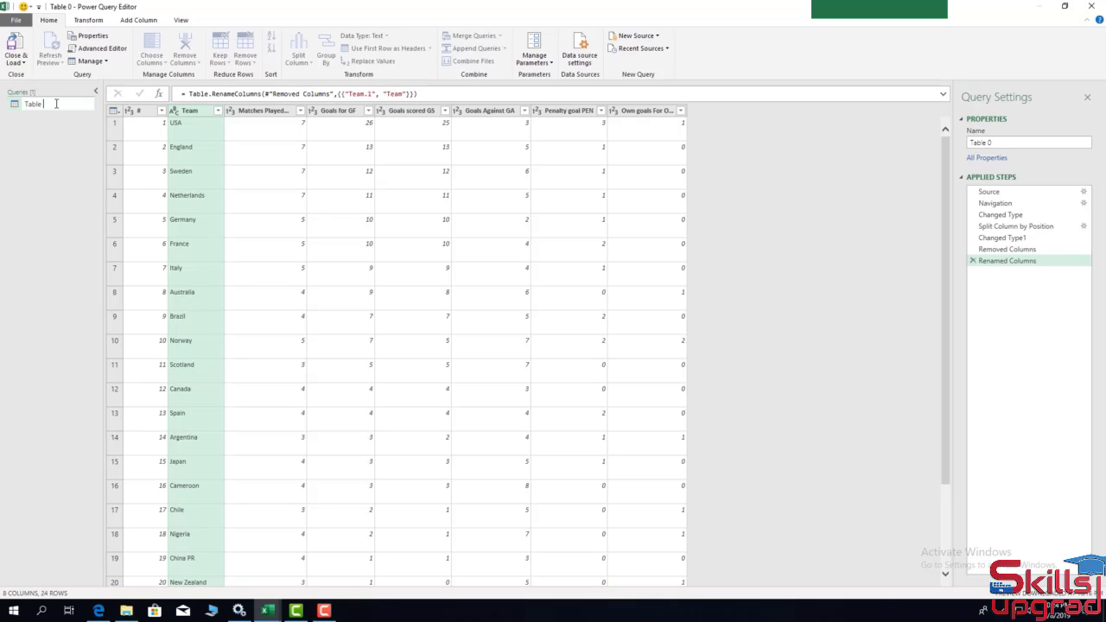
pyautogui.press('Return')
pyautogui.click(23, 63)
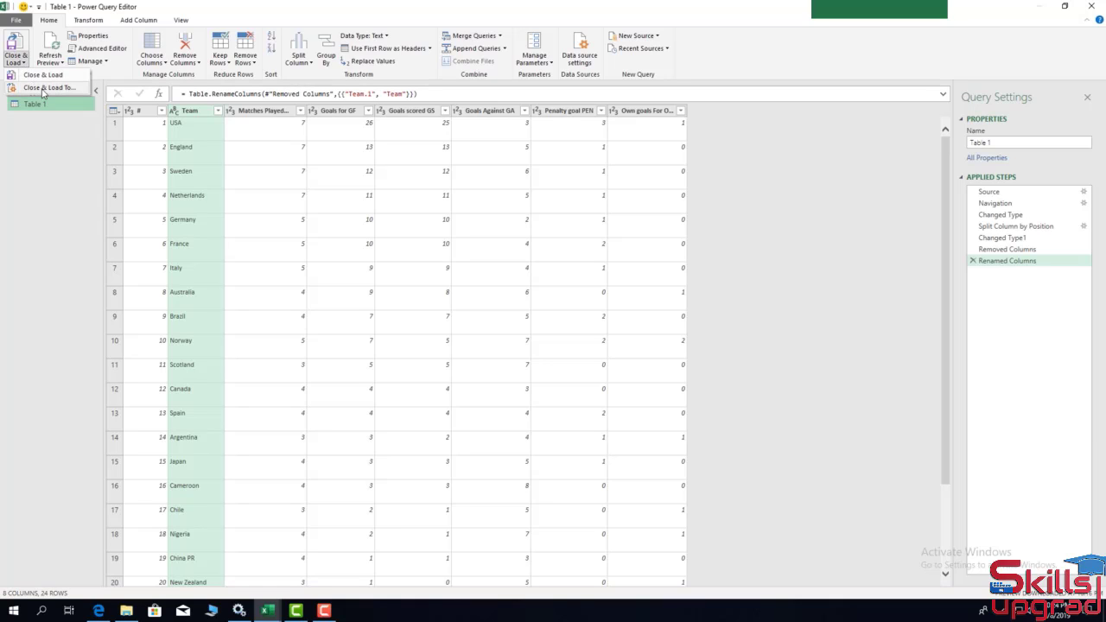
# Load Table 1 as a connection only, added to the Data Model.
pyautogui.click(48, 88)
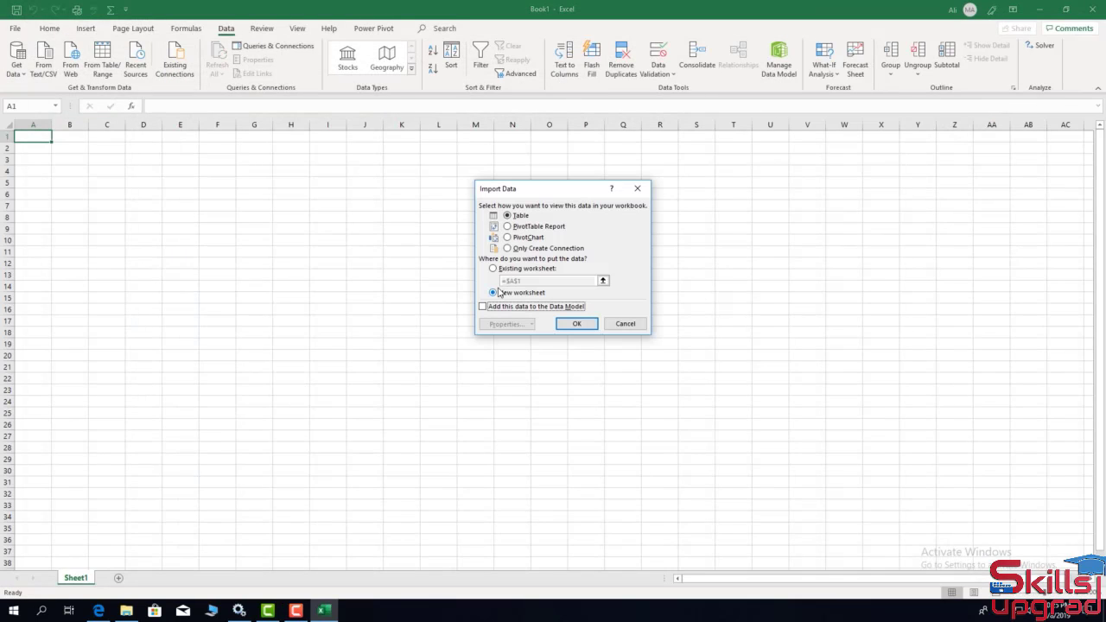
pyautogui.click(494, 269)
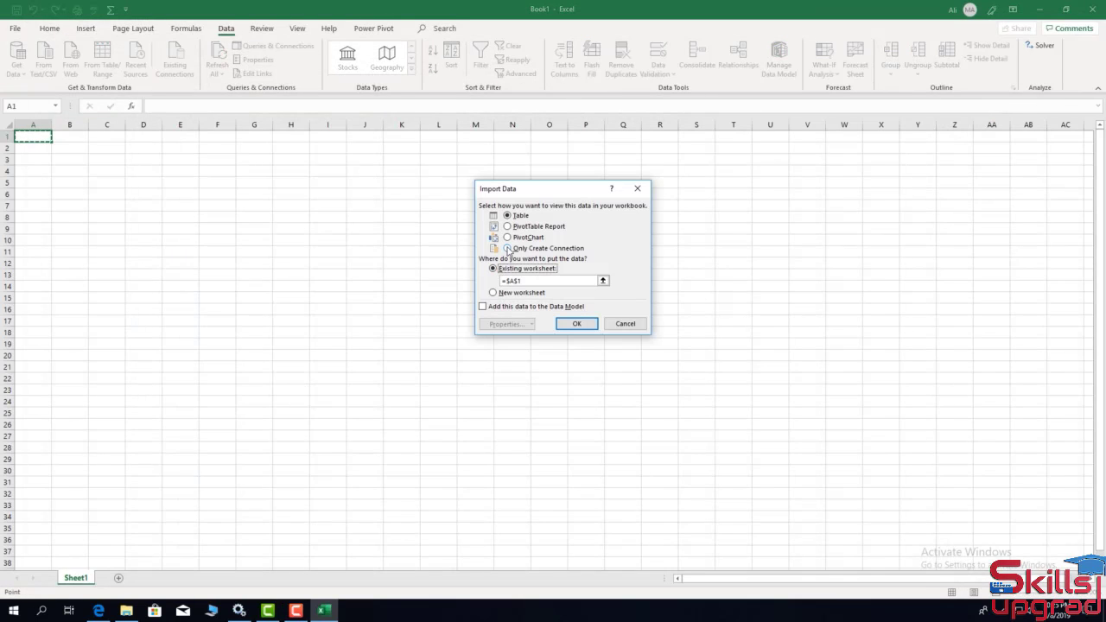
pyautogui.click(509, 250)
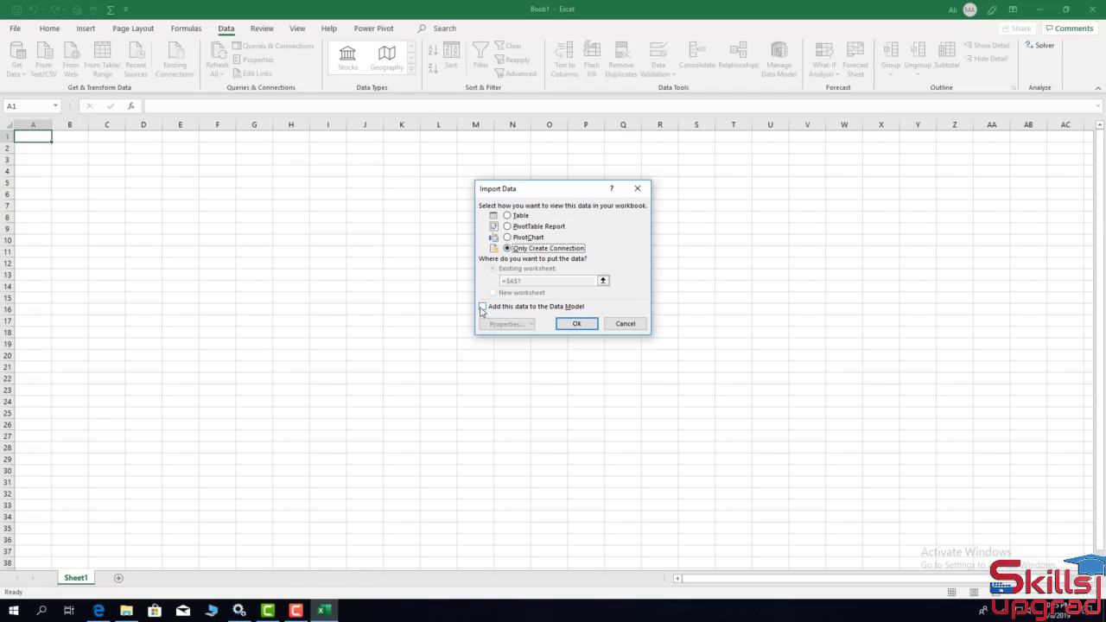
pyautogui.click(482, 308)
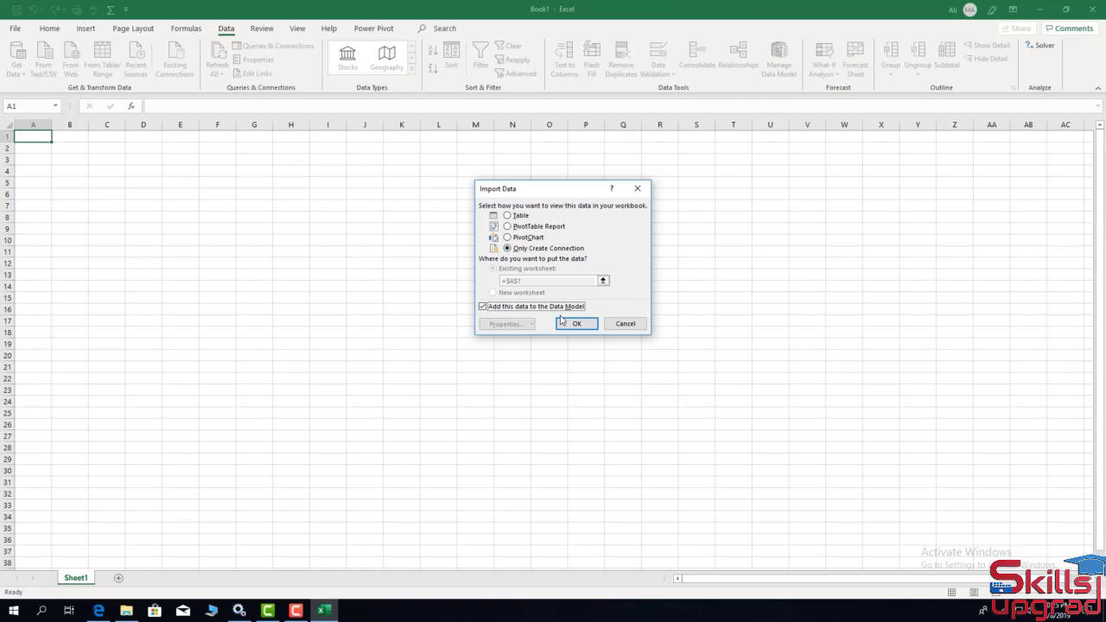
pyautogui.click(578, 324)
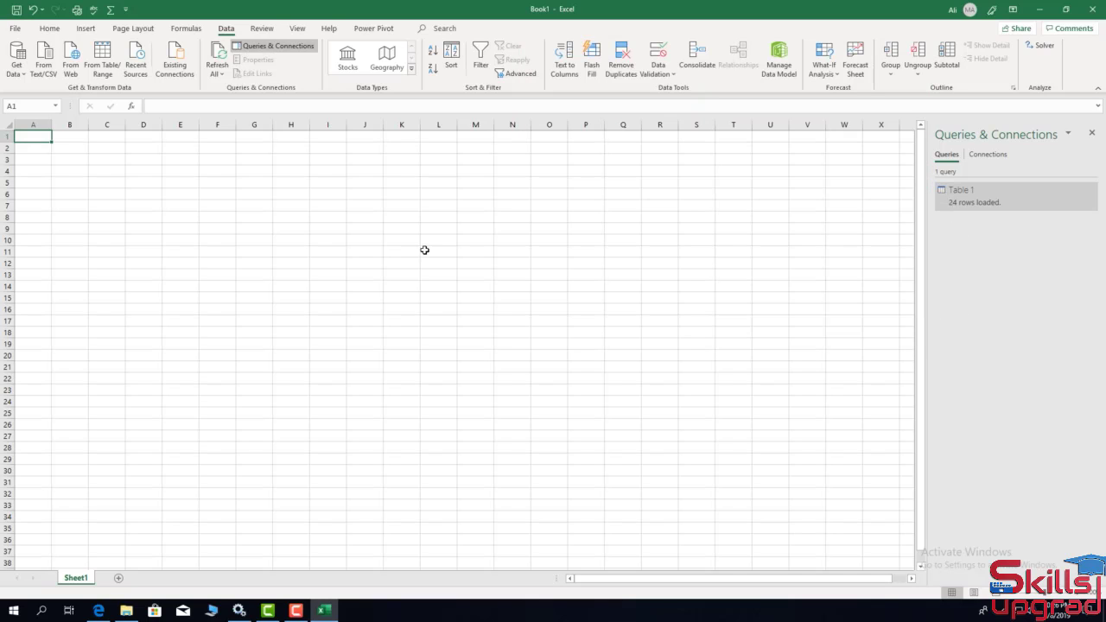
pyautogui.click(84, 31)
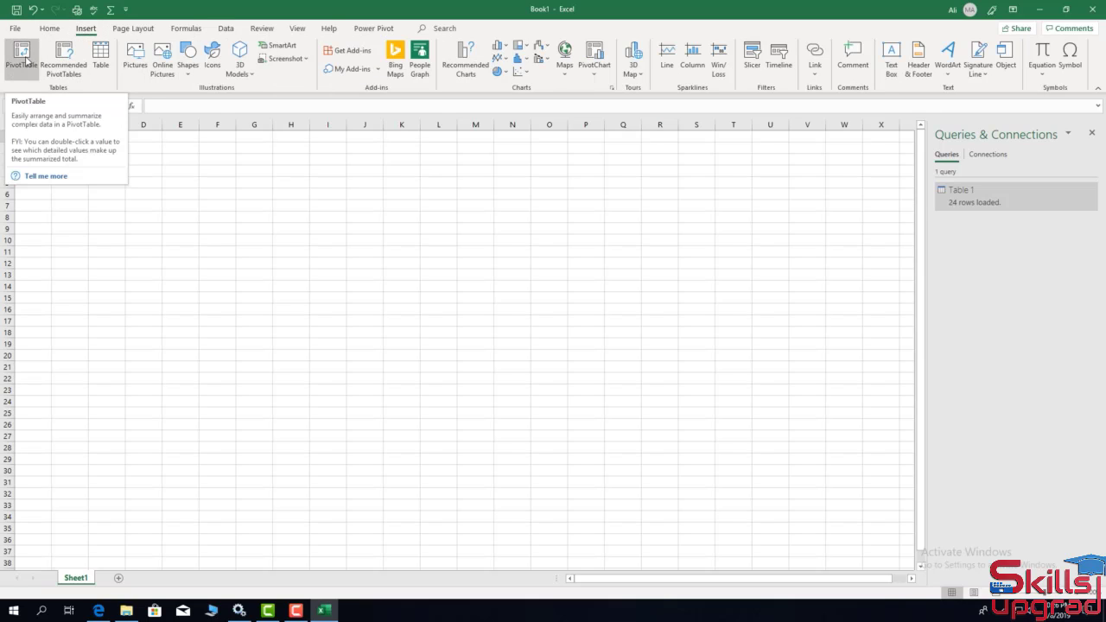
# Create a PivotTable from the Query - Table 1 connection, then reopen Table 1 for editing.
pyautogui.click(23, 61)
pyautogui.click(465, 222)
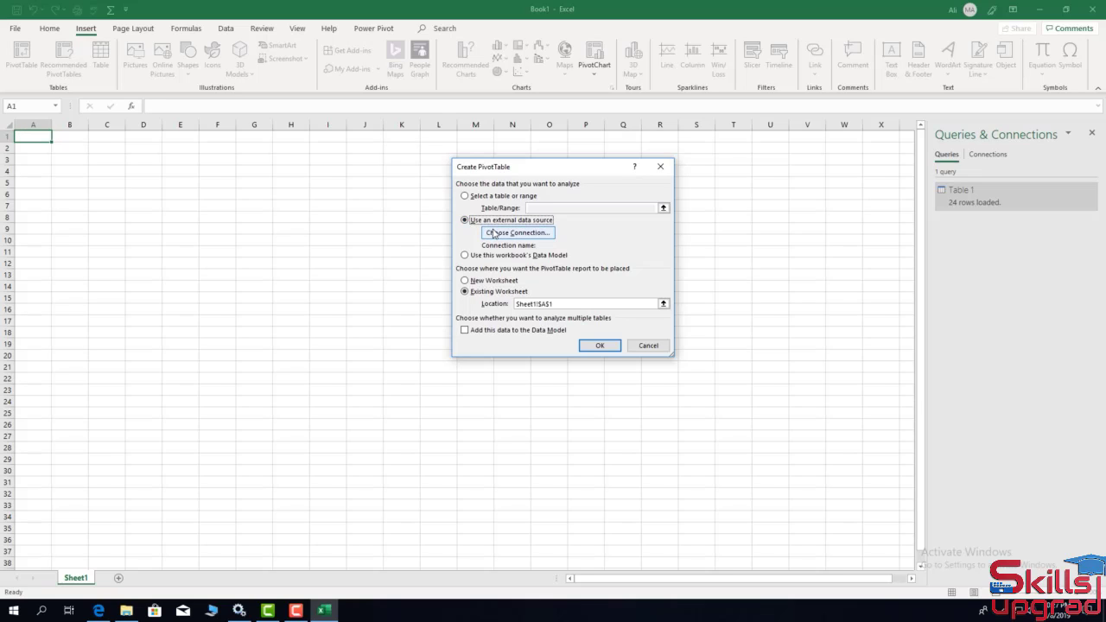
pyautogui.click(494, 233)
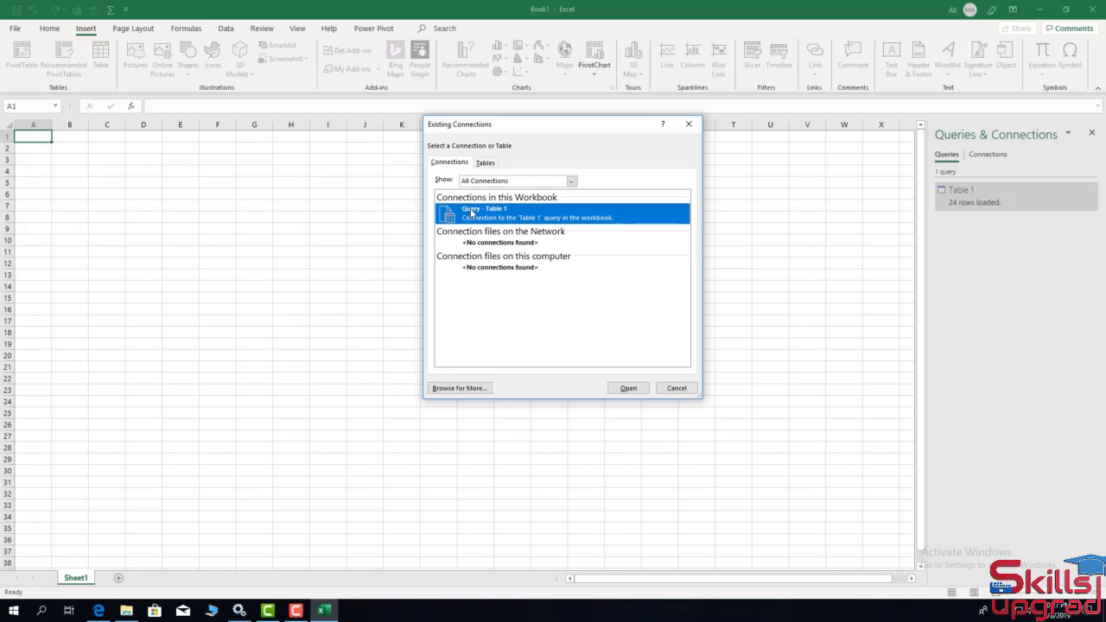
pyautogui.click(628, 388)
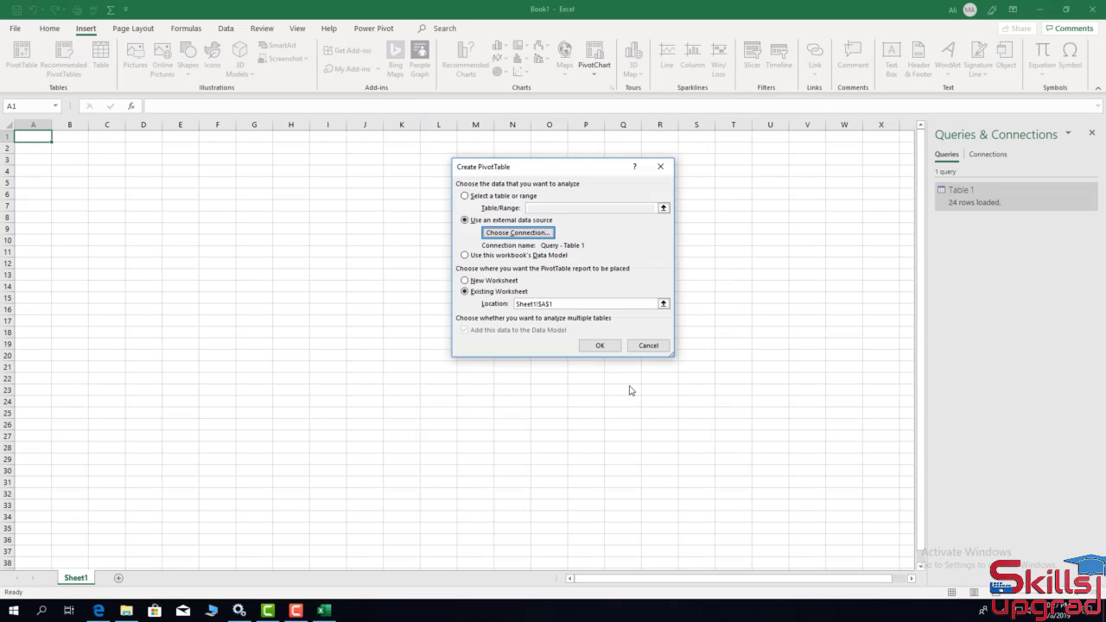
pyautogui.click(604, 347)
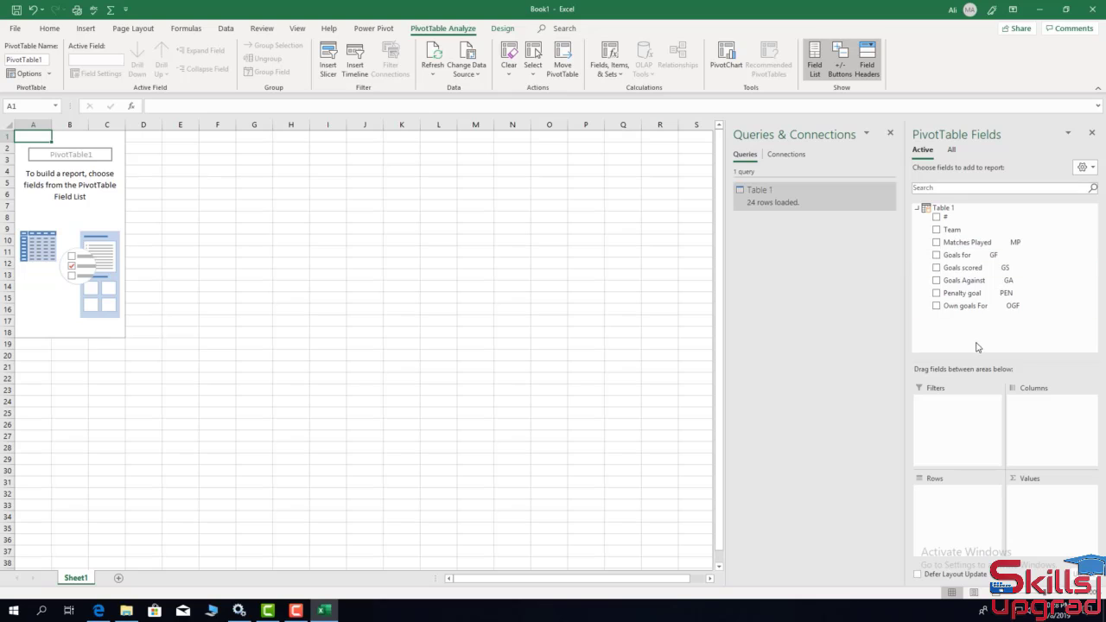
pyautogui.moveTo(777, 205)
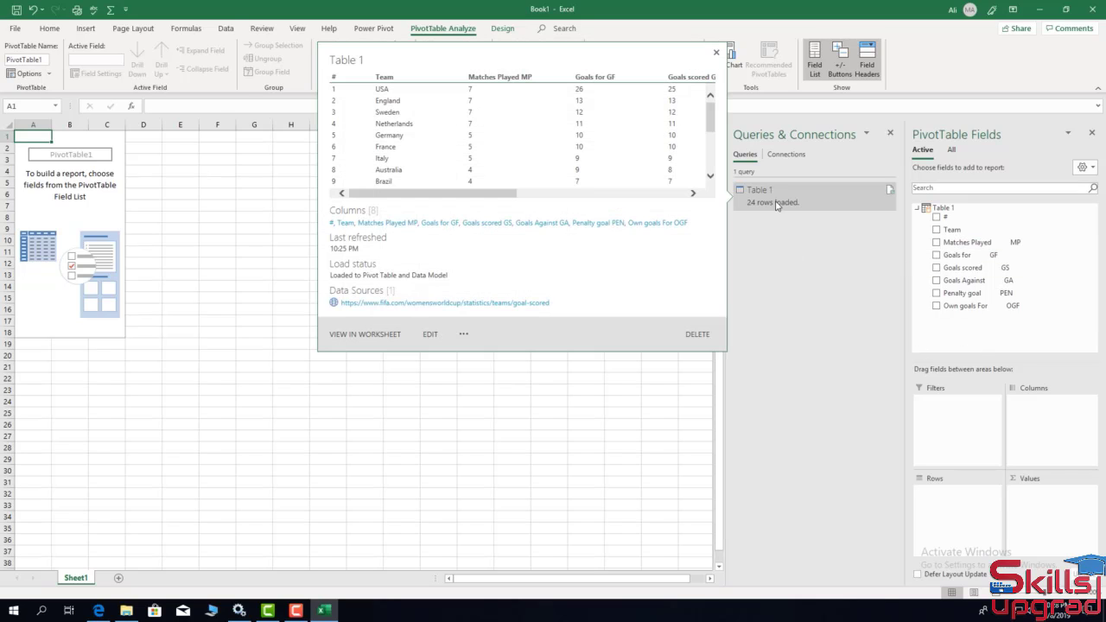
pyautogui.click(432, 336)
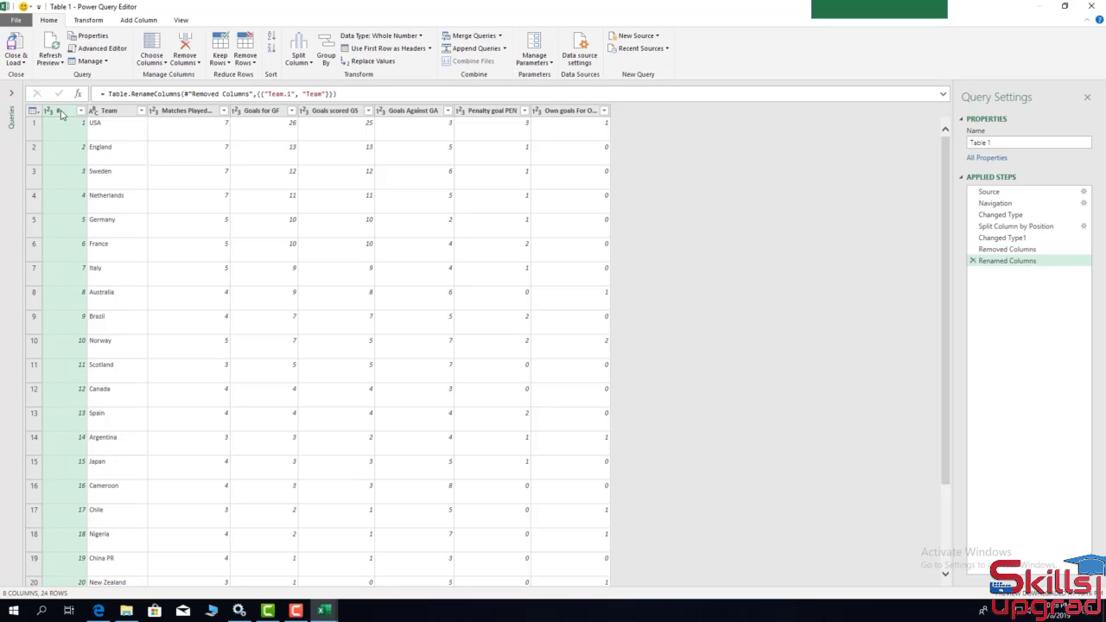
# Rename the # column to Rank and strip MP from Matches Played.
pyautogui.rightClick(61, 115)
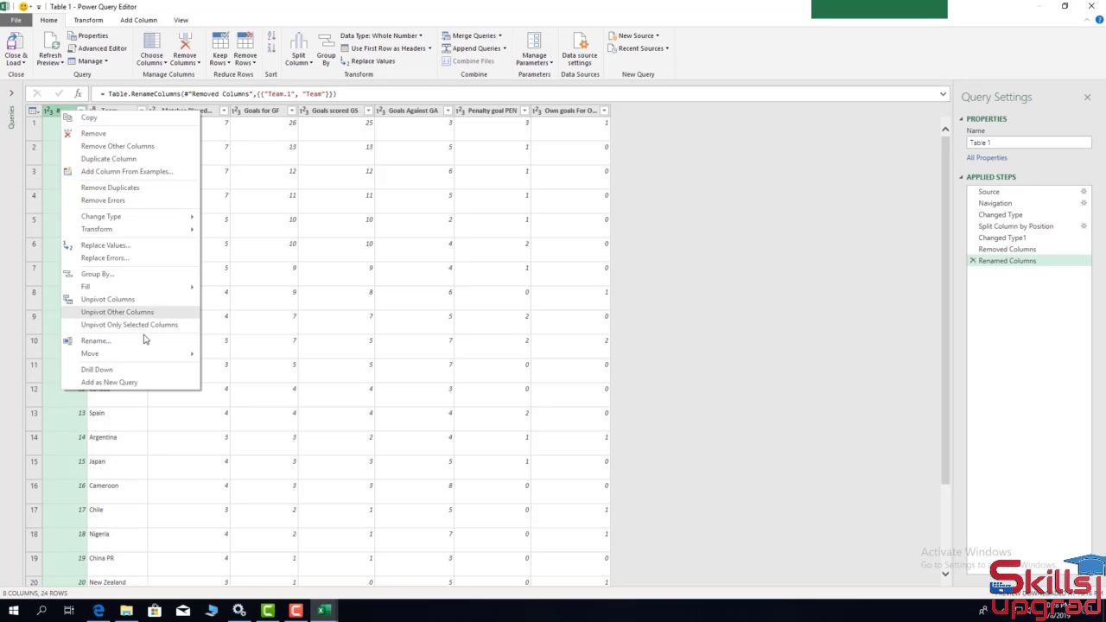
pyautogui.click(93, 342)
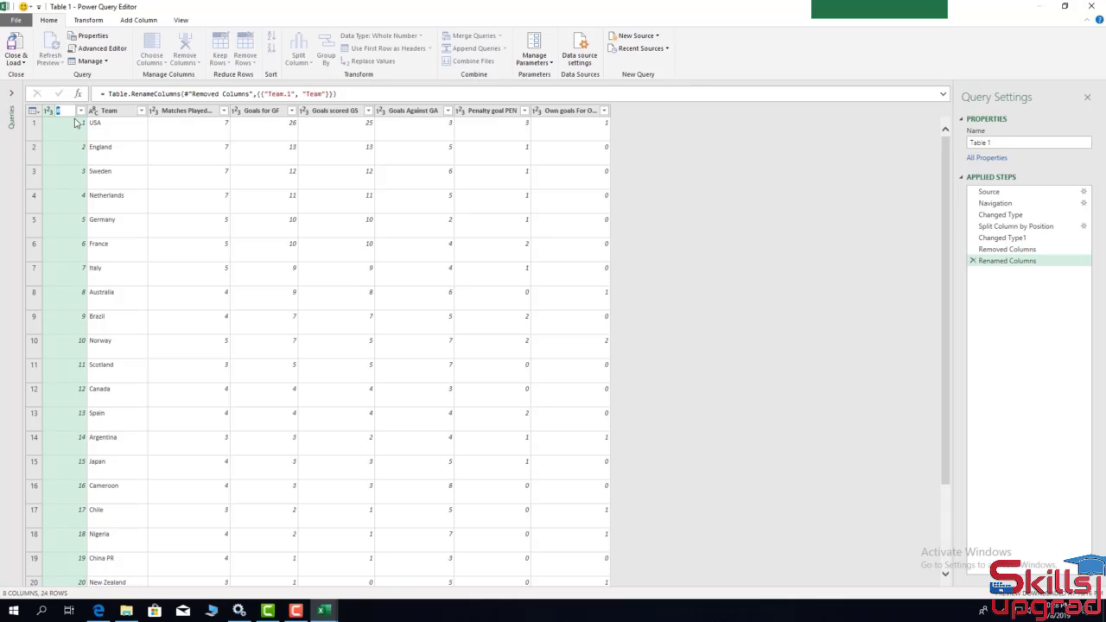
pyautogui.write('Rank')
pyautogui.press('Return')
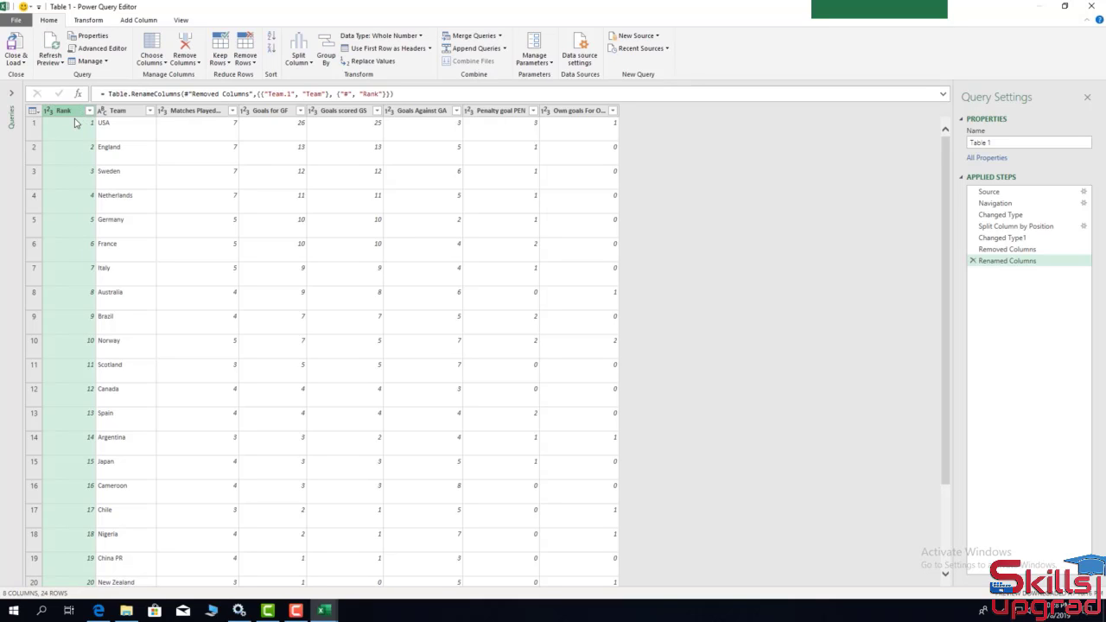
pyautogui.rightClick(186, 112)
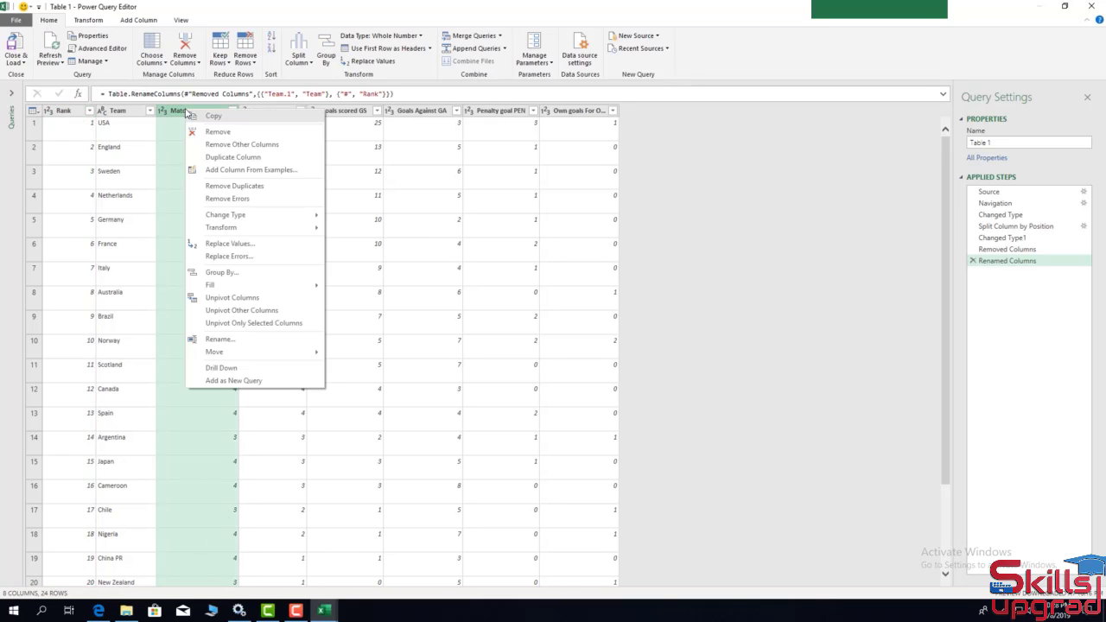
pyautogui.click(216, 340)
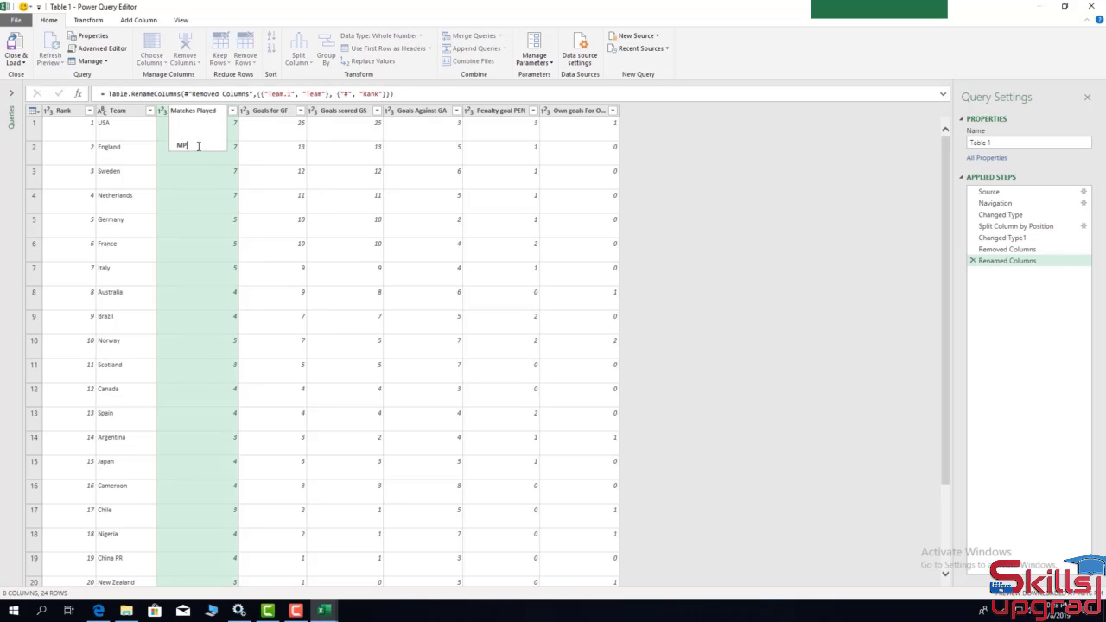
pyautogui.press('BackSpace')
pyautogui.press('Return')
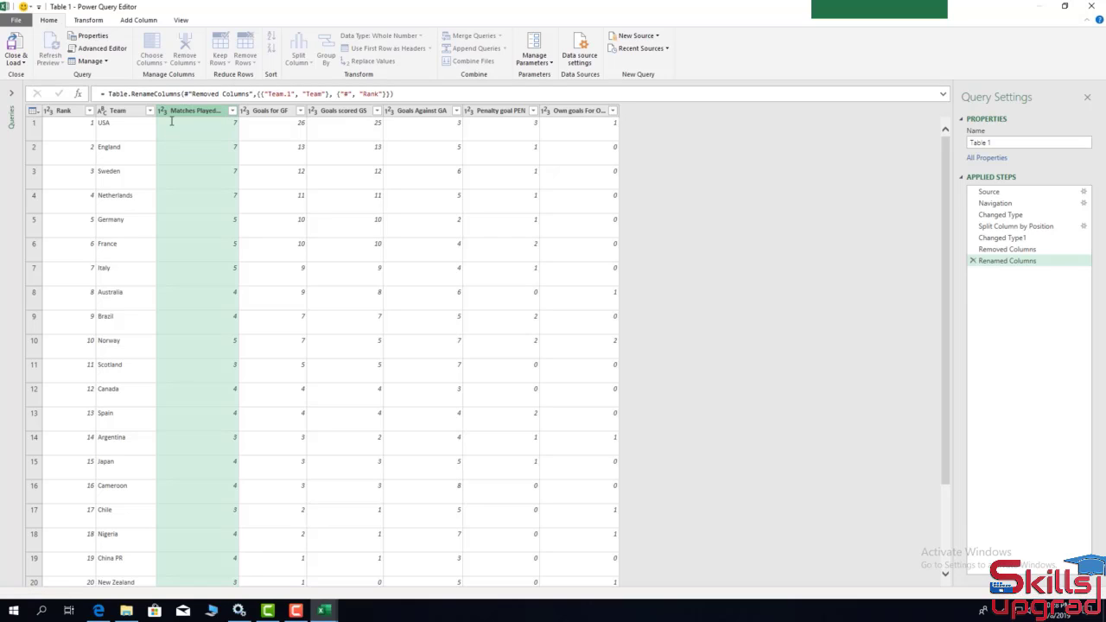
# Strip the GF and GS suffixes to leave Goals for and Goals scored.
pyautogui.rightClick(278, 113)
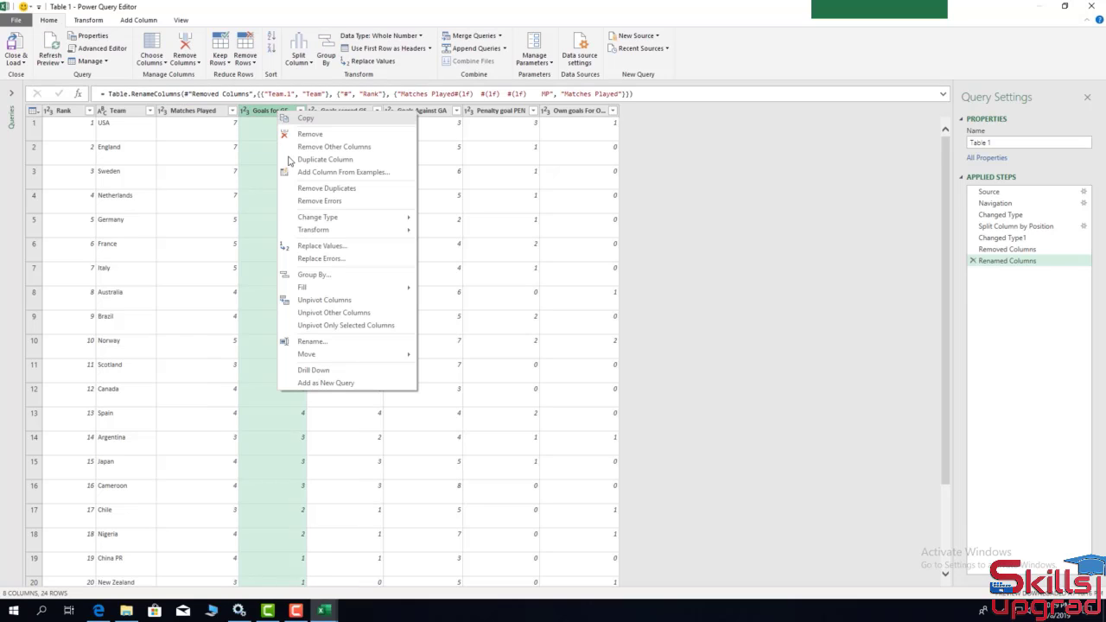
pyautogui.click(312, 342)
pyautogui.moveTo(277, 145); pyautogui.dragTo(254, 143)
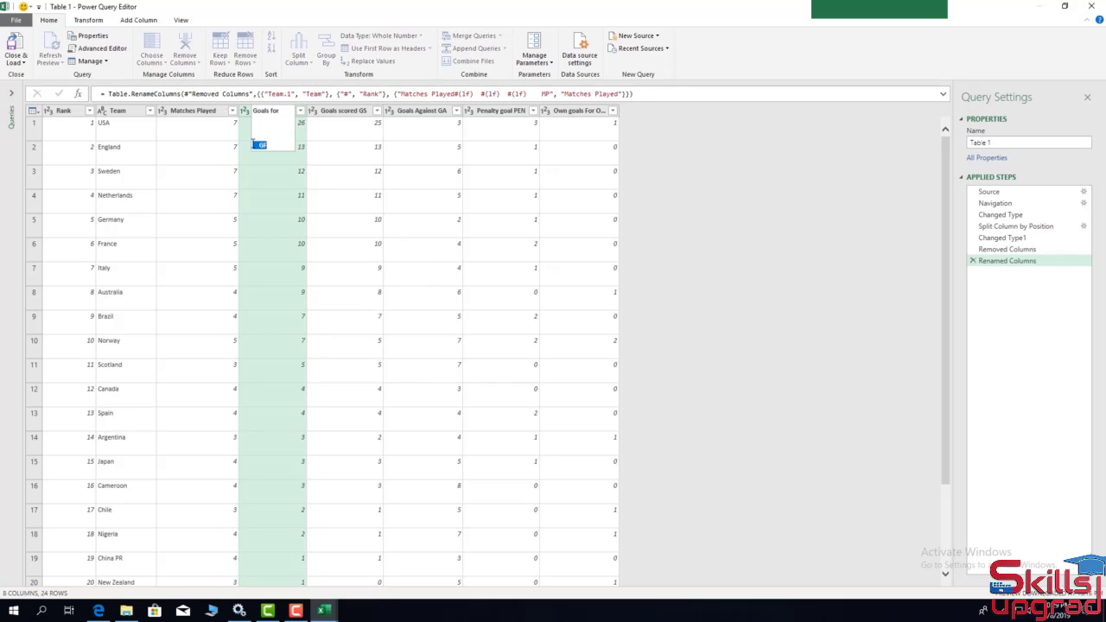
pyautogui.press('BackSpace')
pyautogui.press('Return')
pyautogui.rightClick(332, 113)
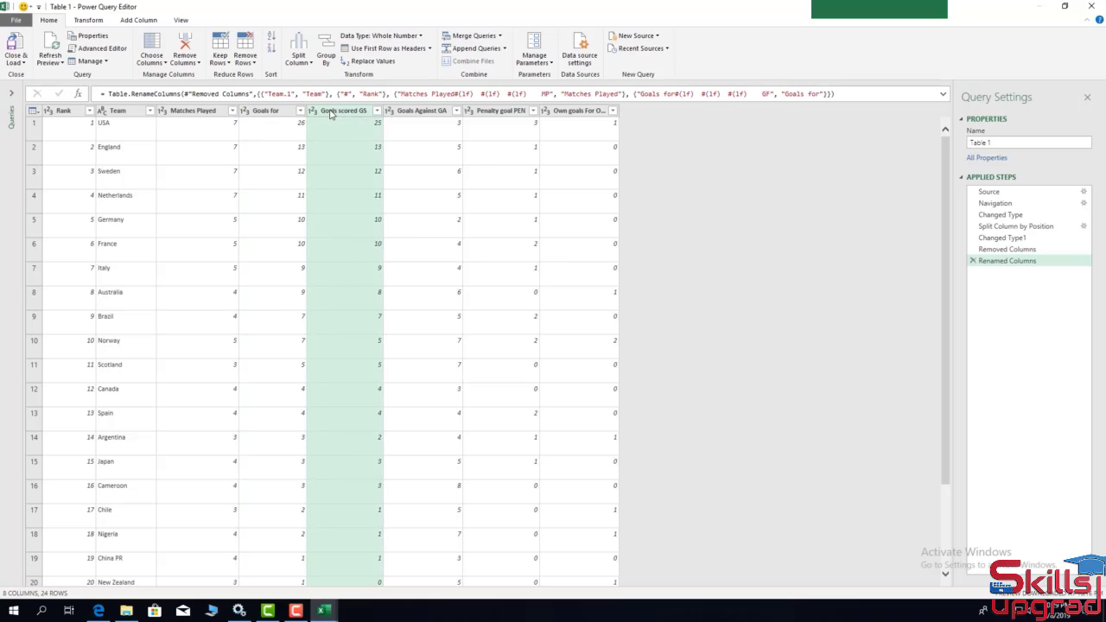
pyautogui.click(377, 342)
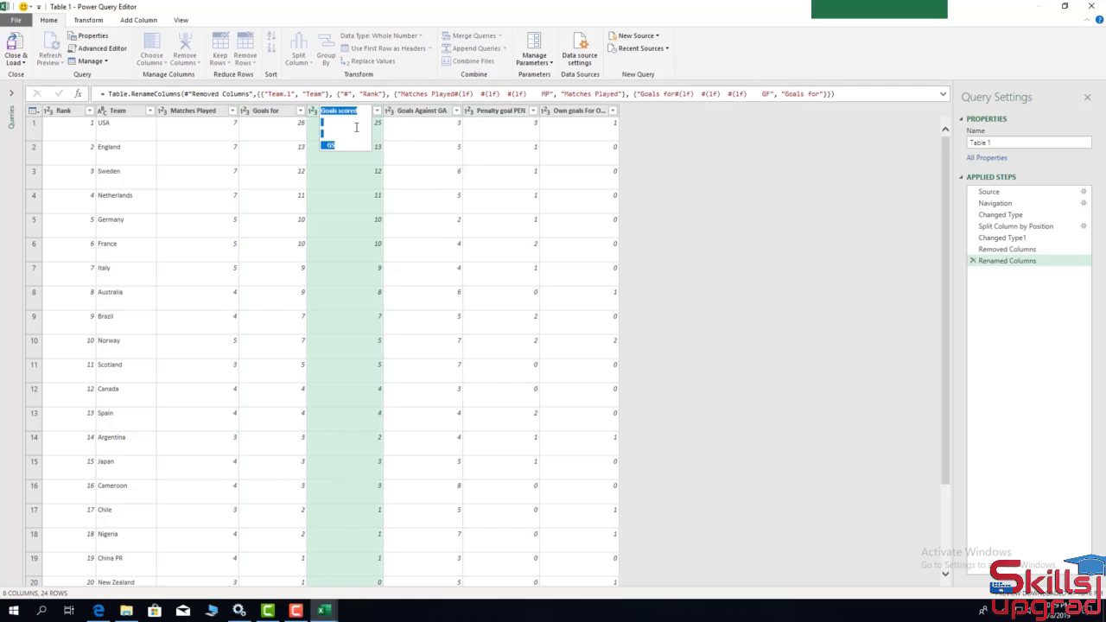
pyautogui.doubleClick(350, 141)
pyautogui.press('BackSpace')
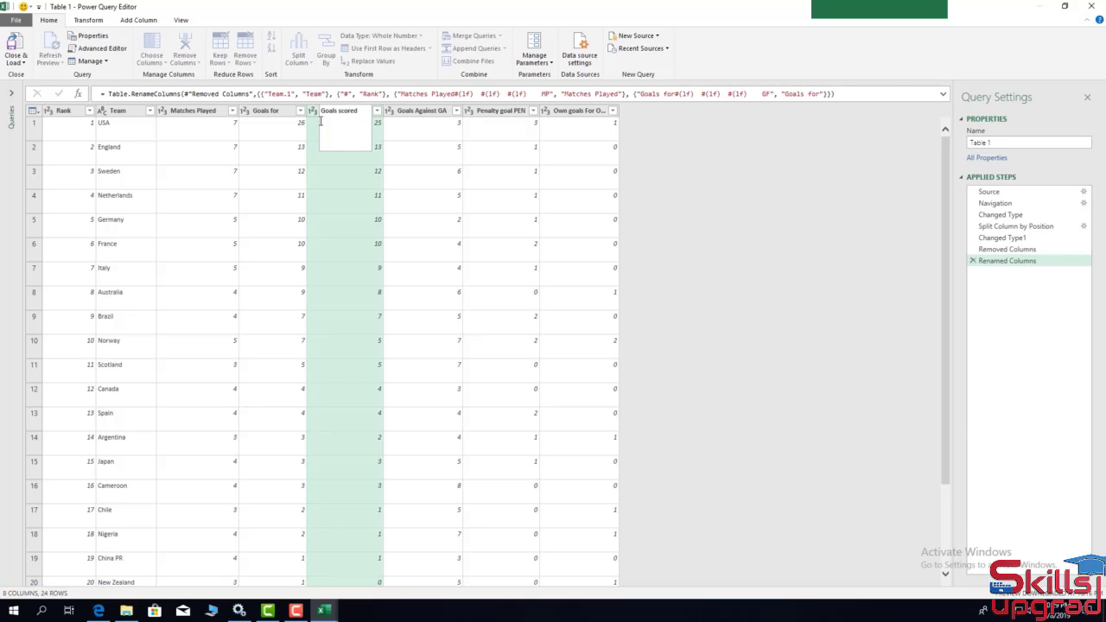
pyautogui.press('Return')
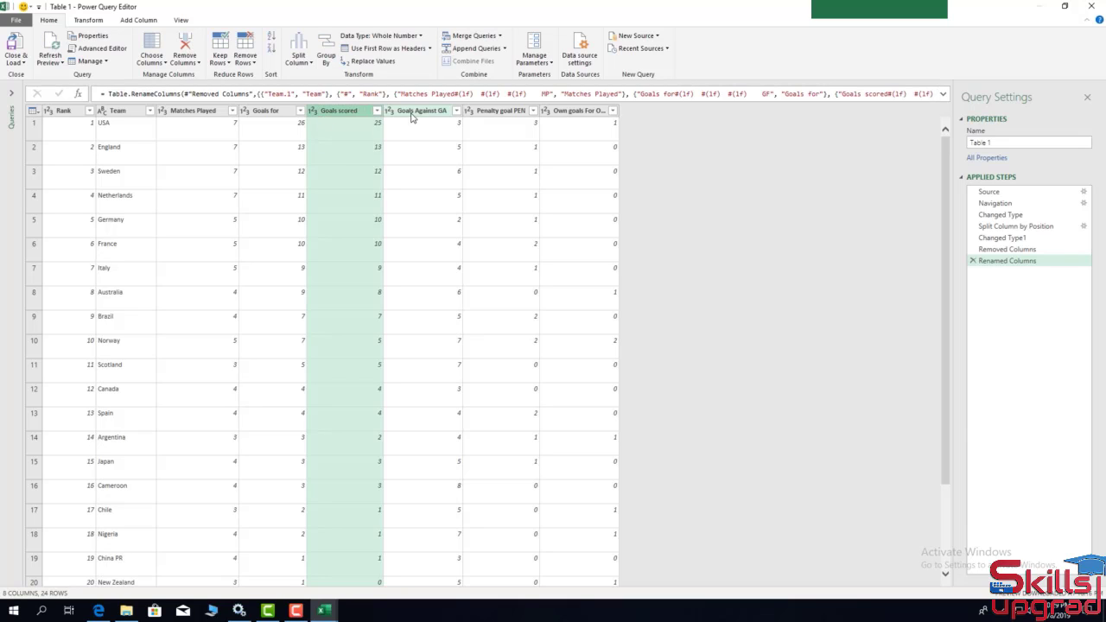
# Strip GA, PEN and OGF to leave Goals Against, Penalty goal and Own goals For.
pyautogui.click(416, 114)
pyautogui.rightClick(416, 114)
pyautogui.click(449, 342)
pyautogui.doubleClick(399, 143)
pyautogui.press('BackSpace')
pyautogui.press('Return')
pyautogui.rightClick(501, 116)
pyautogui.click(529, 343)
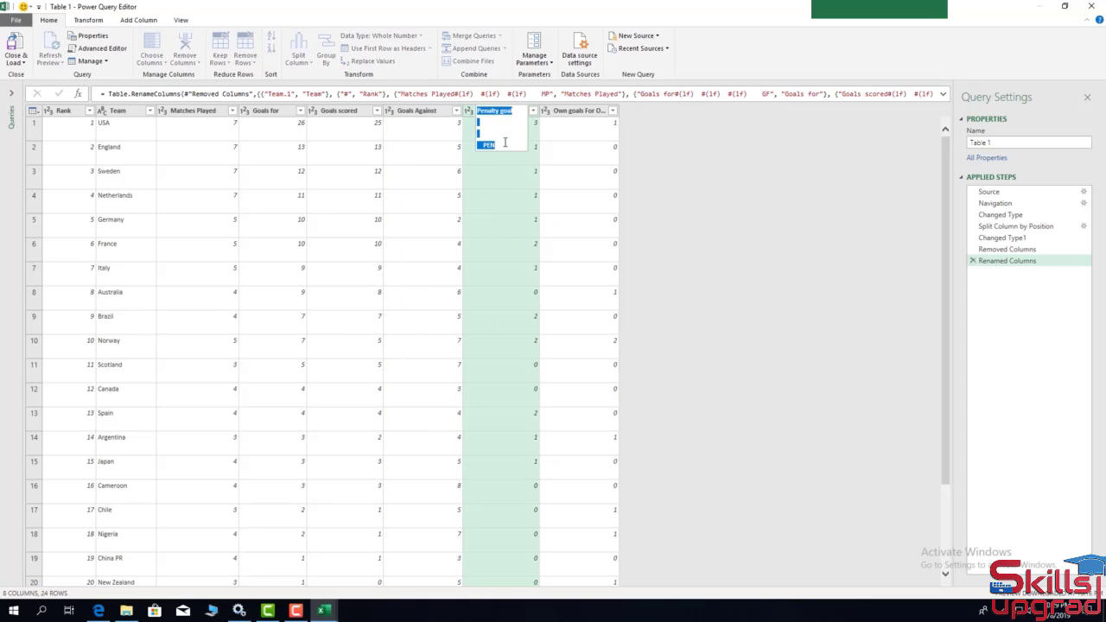
pyautogui.press('BackSpace')
pyautogui.press('Return')
pyautogui.rightClick(566, 116)
pyautogui.click(596, 346)
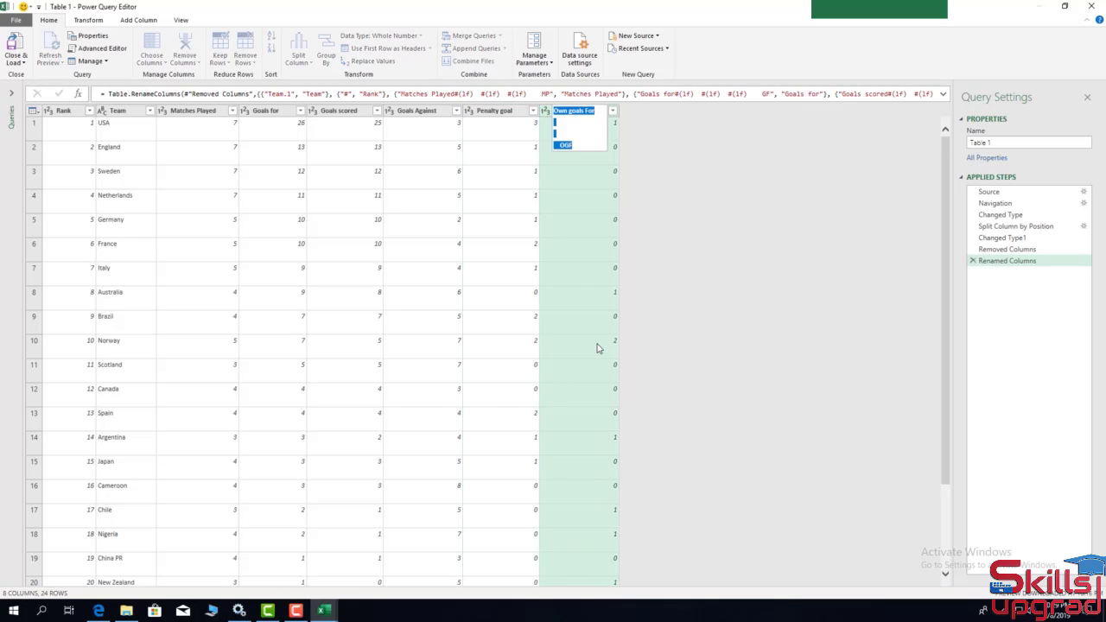
pyautogui.doubleClick(574, 144)
pyautogui.press('BackSpace')
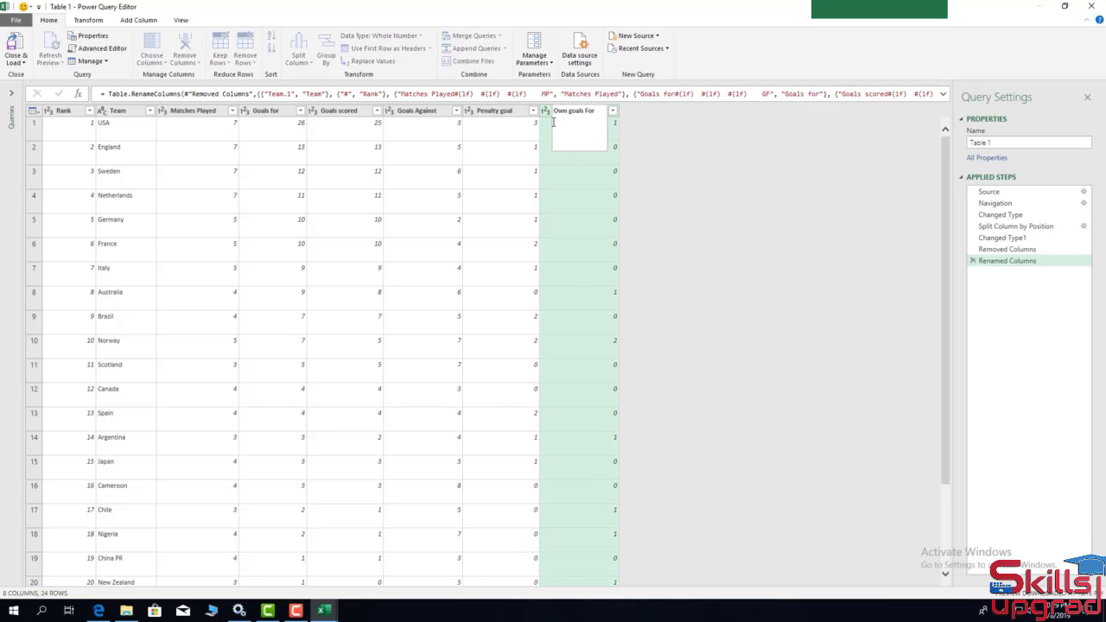
pyautogui.press('Return')
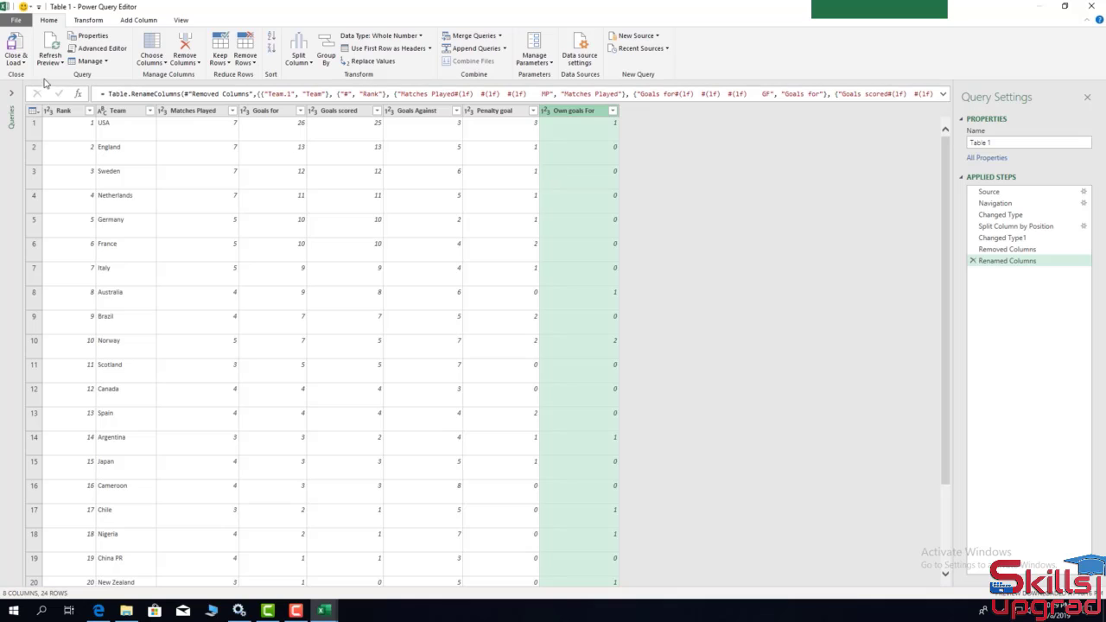
pyautogui.click(23, 62)
# Load the renamed query and put Team in rows with Sum of Matches Played.
pyautogui.click(43, 75)
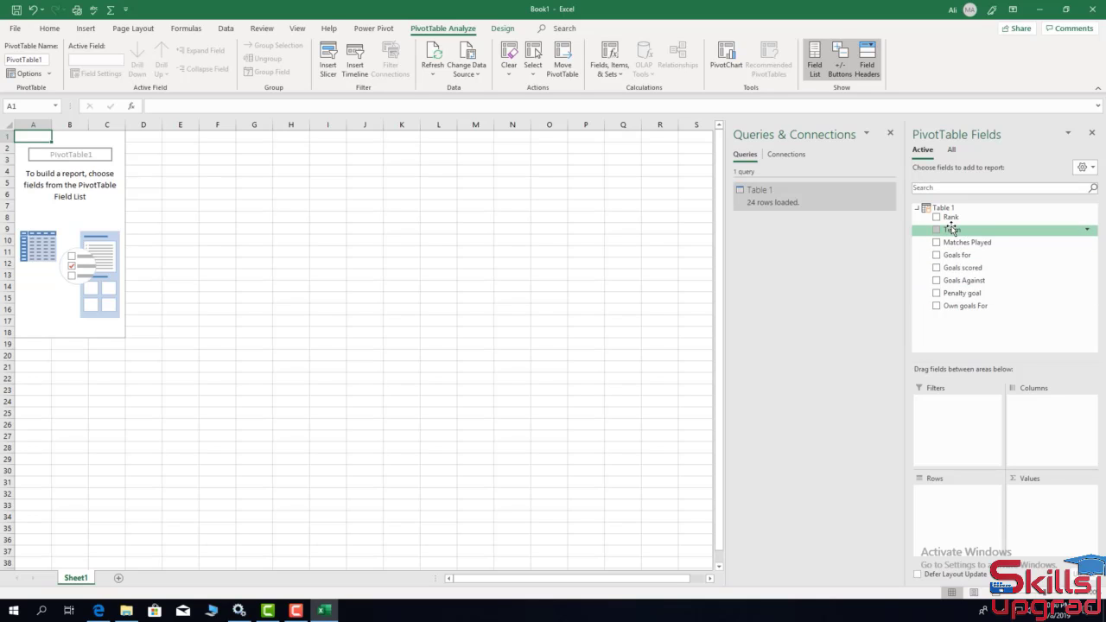
pyautogui.moveTo(951, 230); pyautogui.dragTo(952, 495)
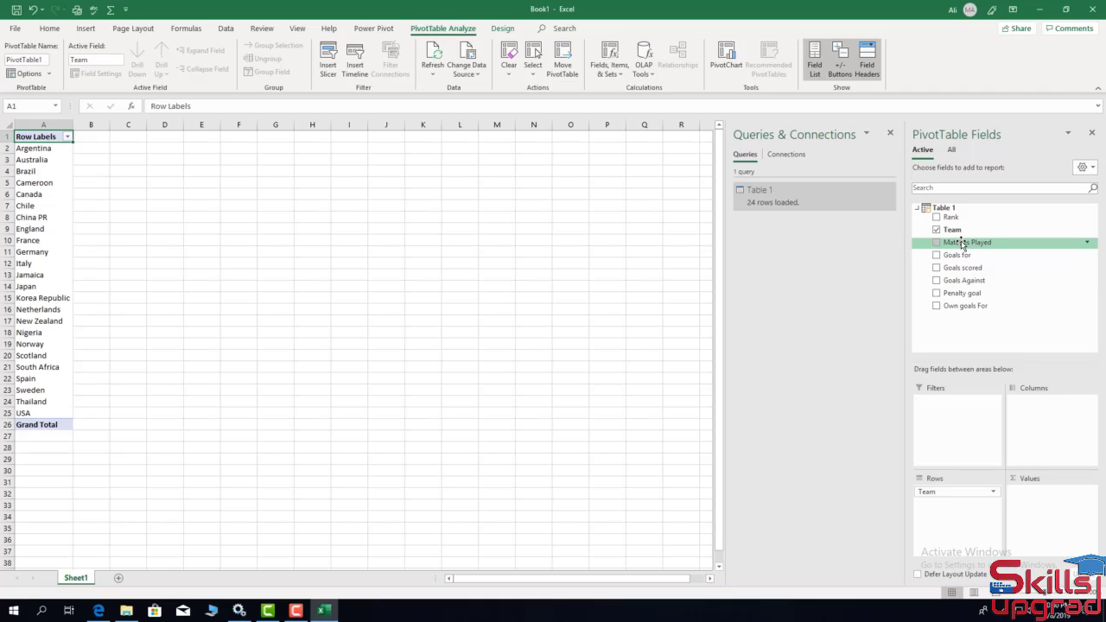
pyautogui.moveTo(962, 244); pyautogui.dragTo(1044, 507)
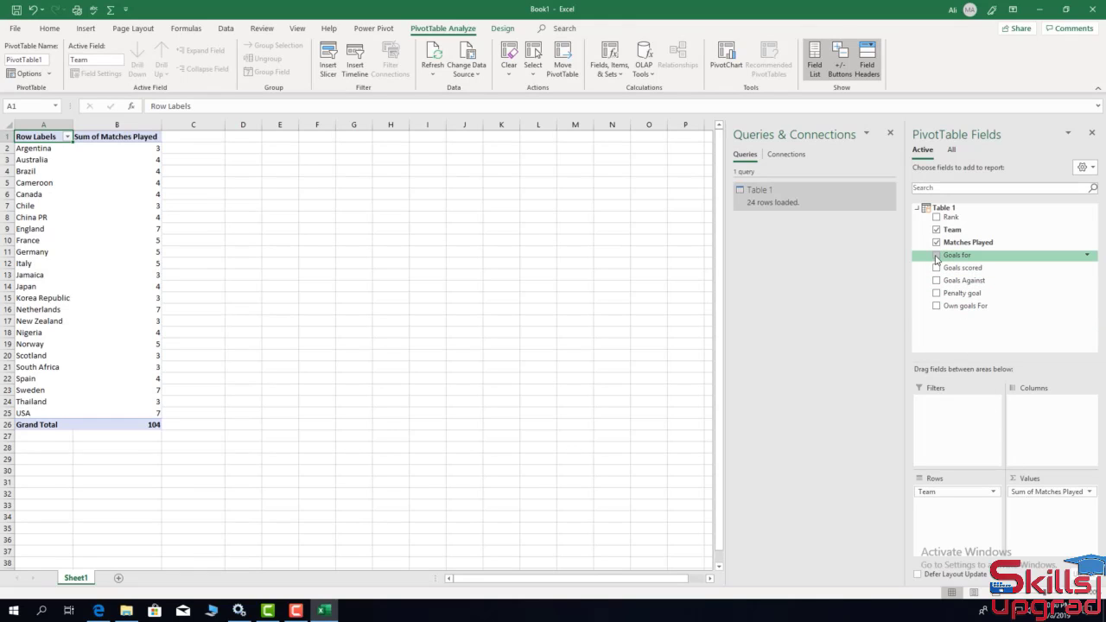
# Add Goals for, Goals scored, Goals Against, Penalty goal, Own goals For and Rank as sums.
pyautogui.click(936, 255)
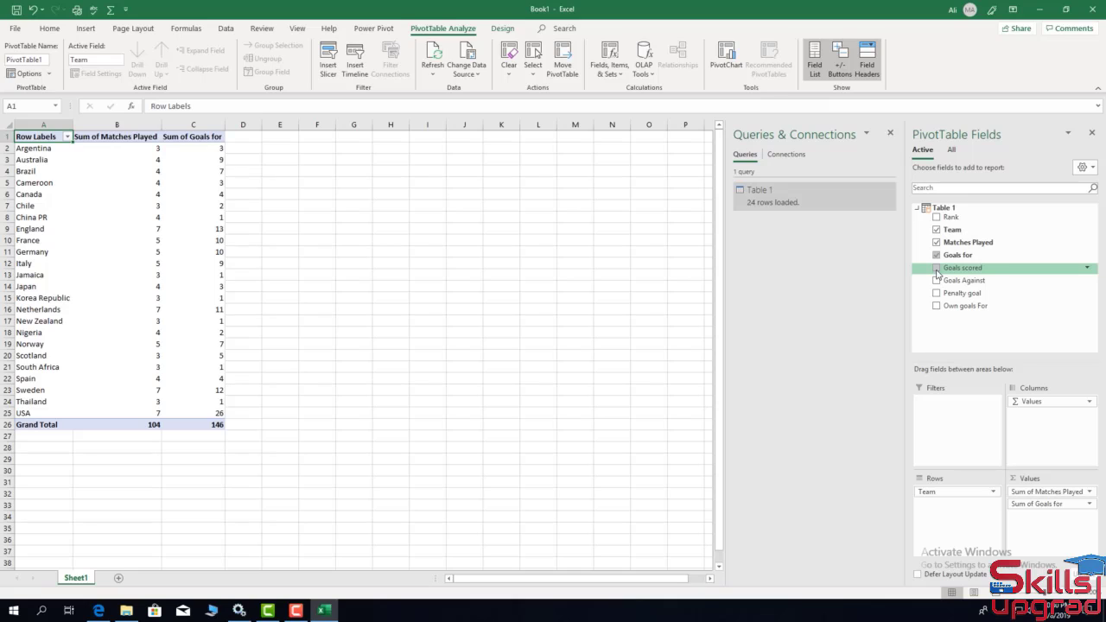
pyautogui.click(937, 268)
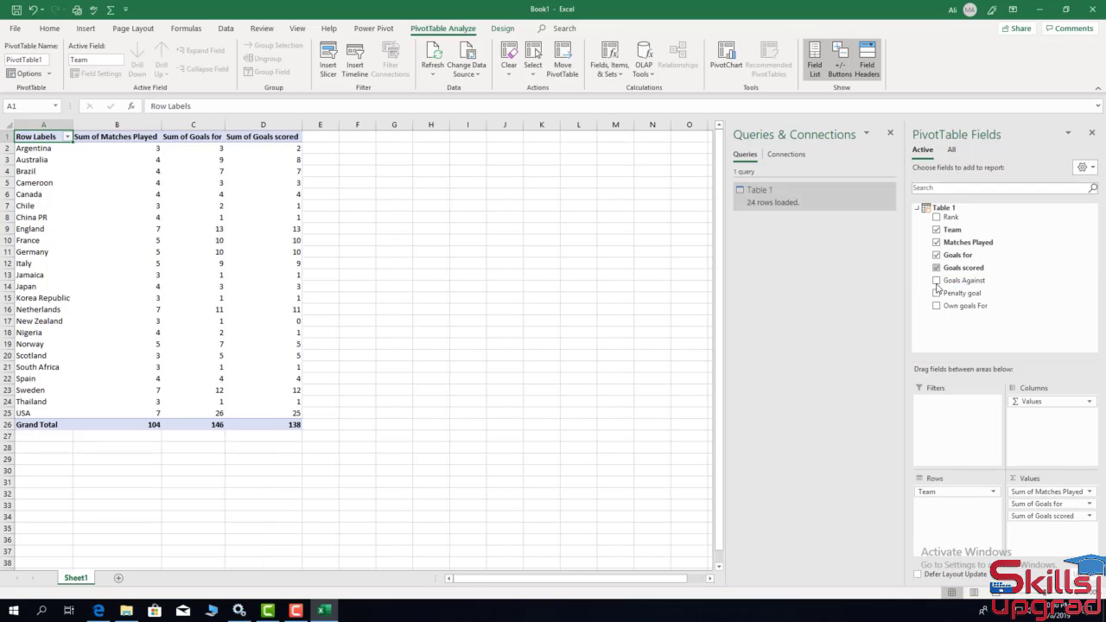
pyautogui.click(937, 281)
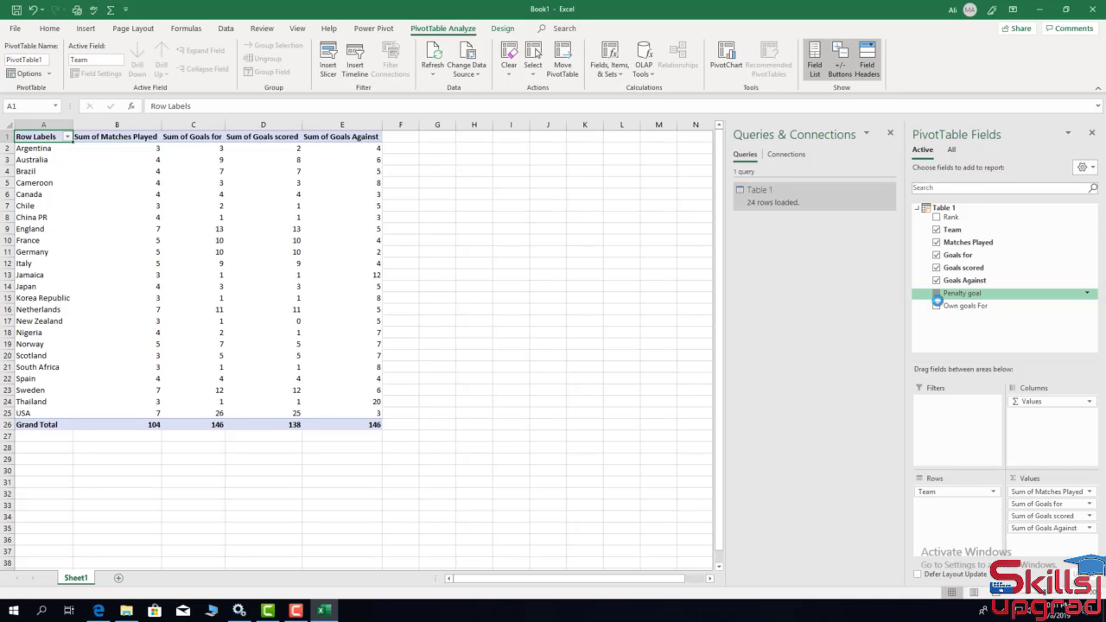
pyautogui.click(937, 293)
pyautogui.click(936, 306)
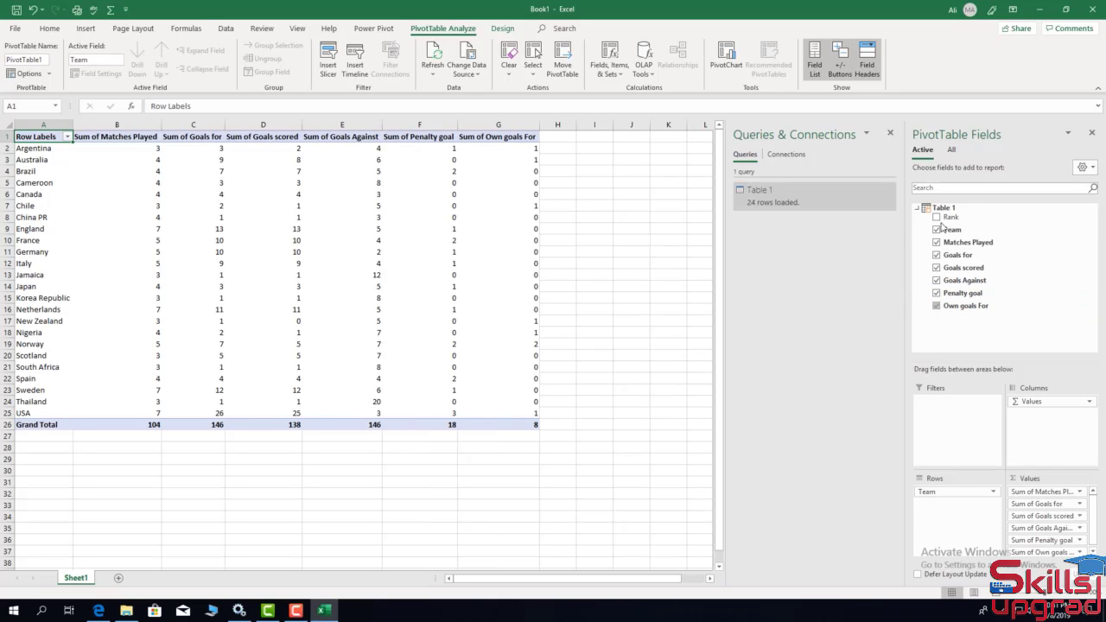
pyautogui.click(936, 217)
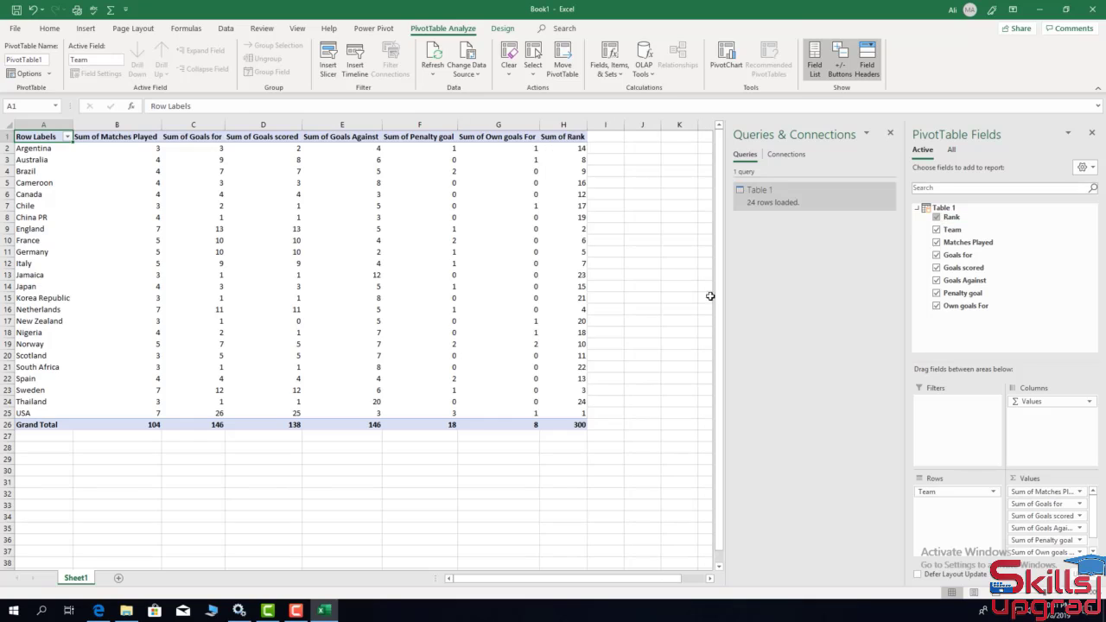
pyautogui.click(329, 66)
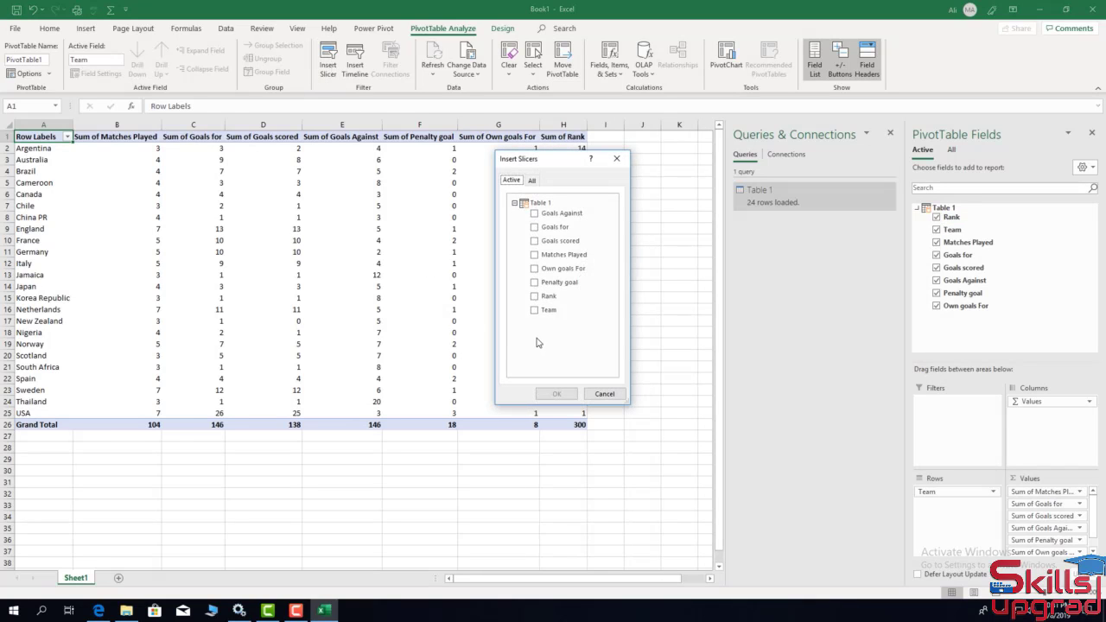
# Insert a Team slicer, move it beside the PivotTable at column I, and make it taller.
pyautogui.click(535, 312)
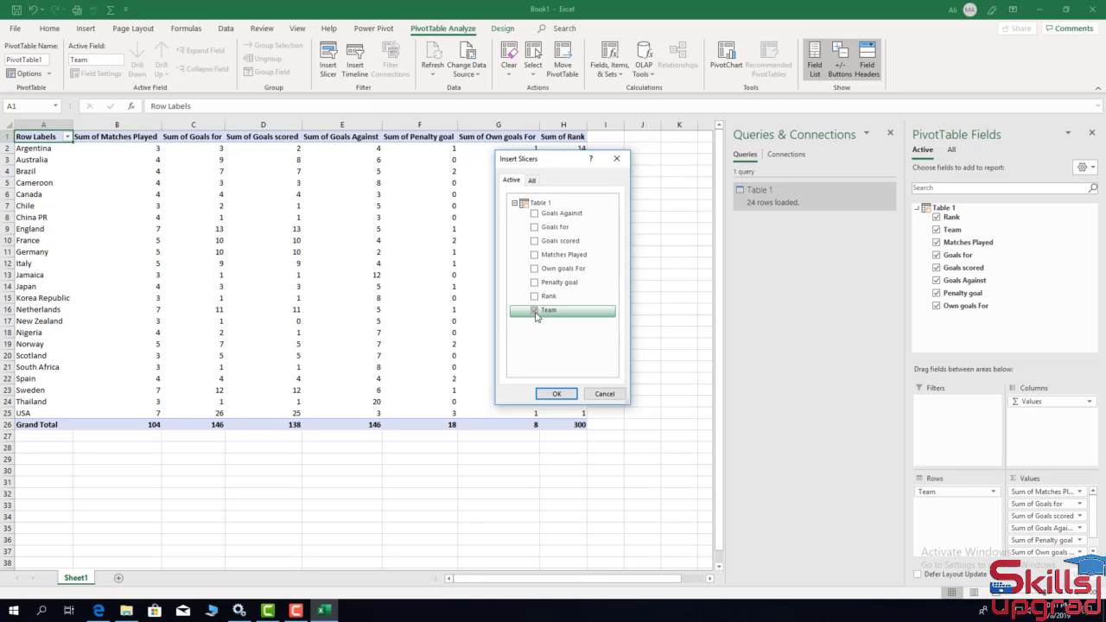
pyautogui.click(561, 396)
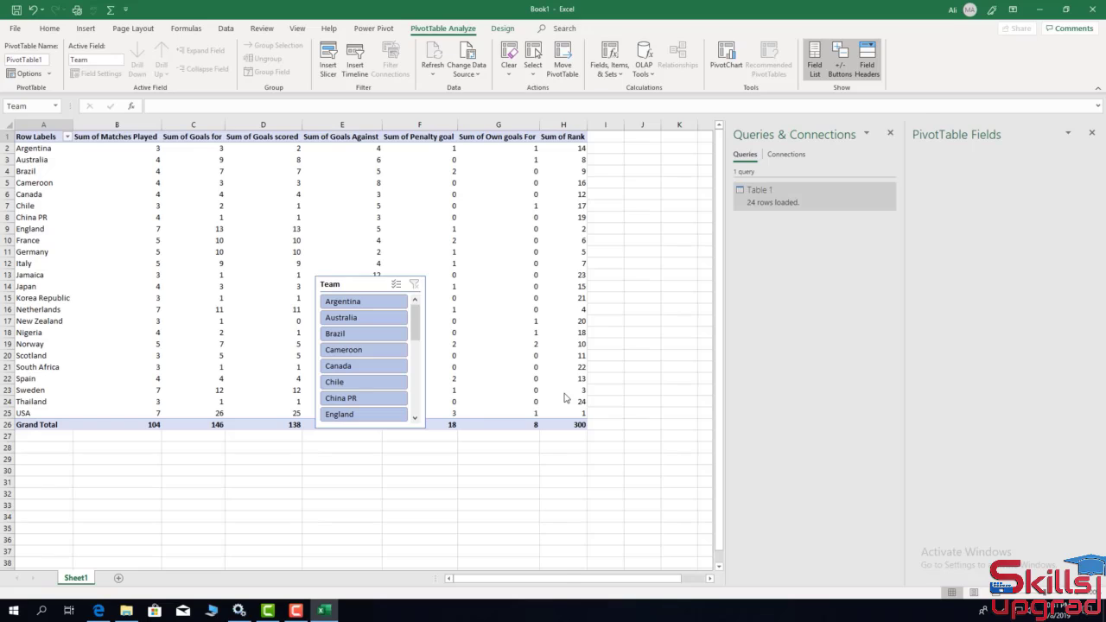
pyautogui.click(363, 284)
pyautogui.moveTo(363, 284); pyautogui.dragTo(647, 147)
pyautogui.moveTo(656, 294); pyautogui.dragTo(663, 430)
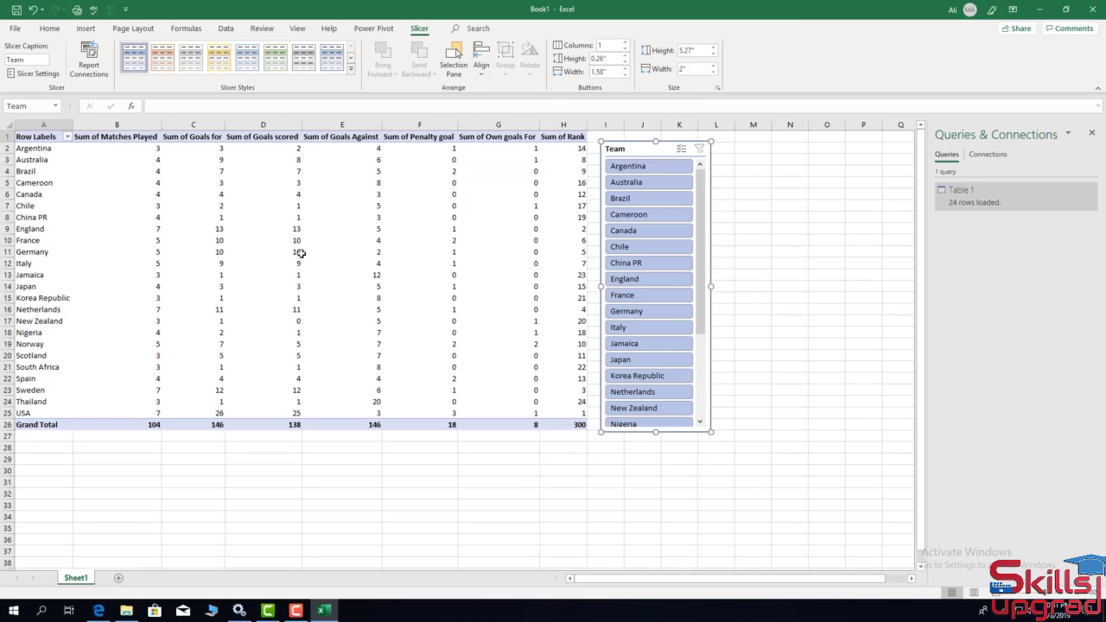
pyautogui.click(661, 231)
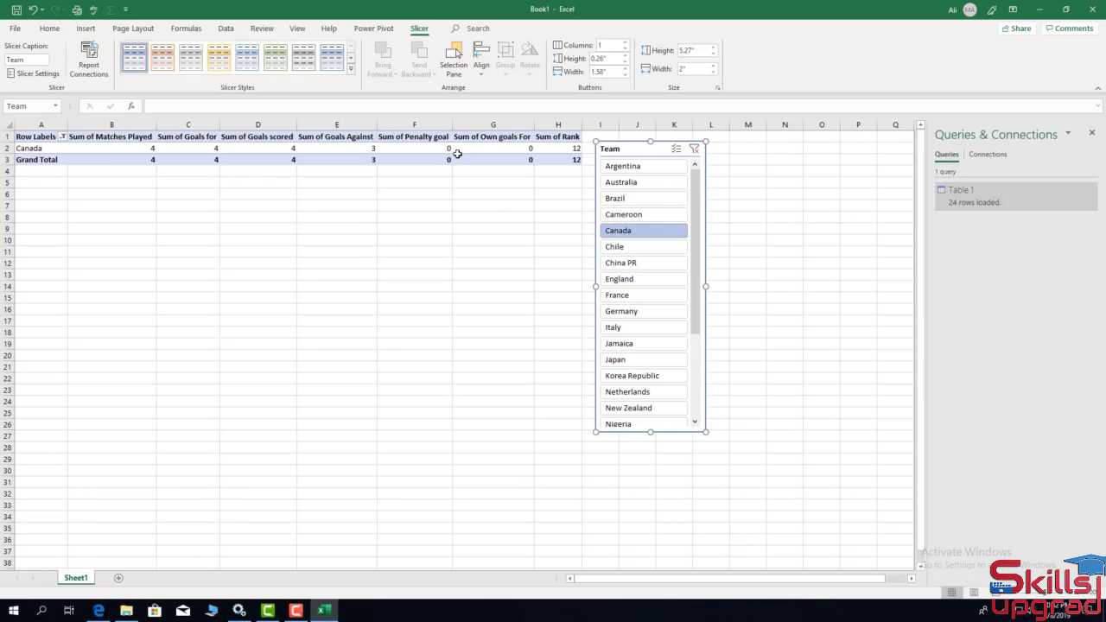
pyautogui.click(629, 280)
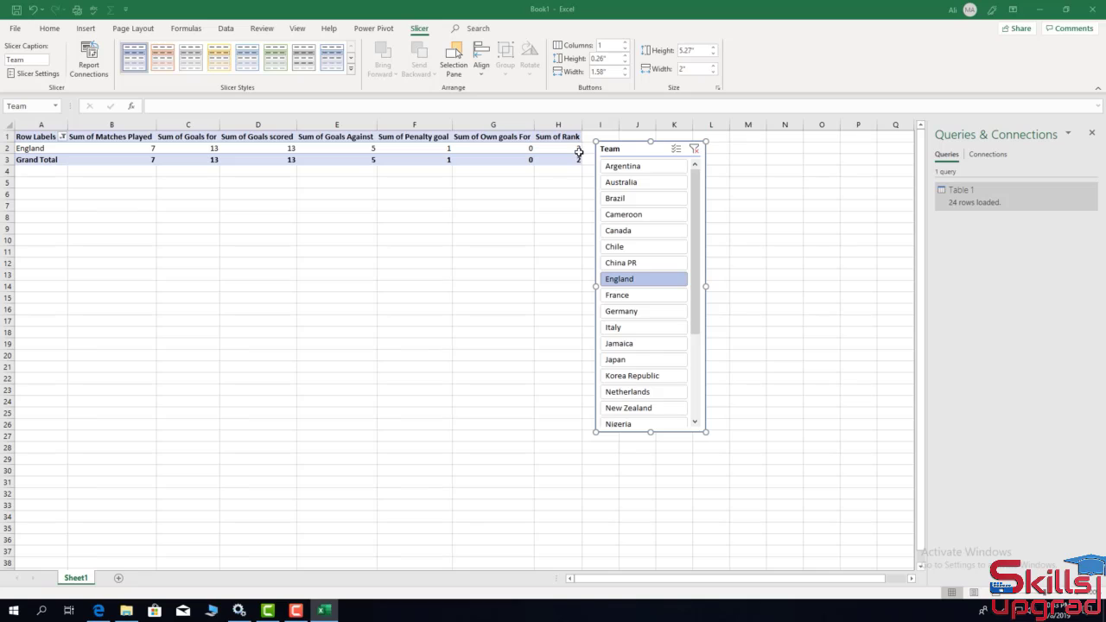
pyautogui.moveTo(698, 247); pyautogui.dragTo(699, 379)
pyautogui.click(624, 380)
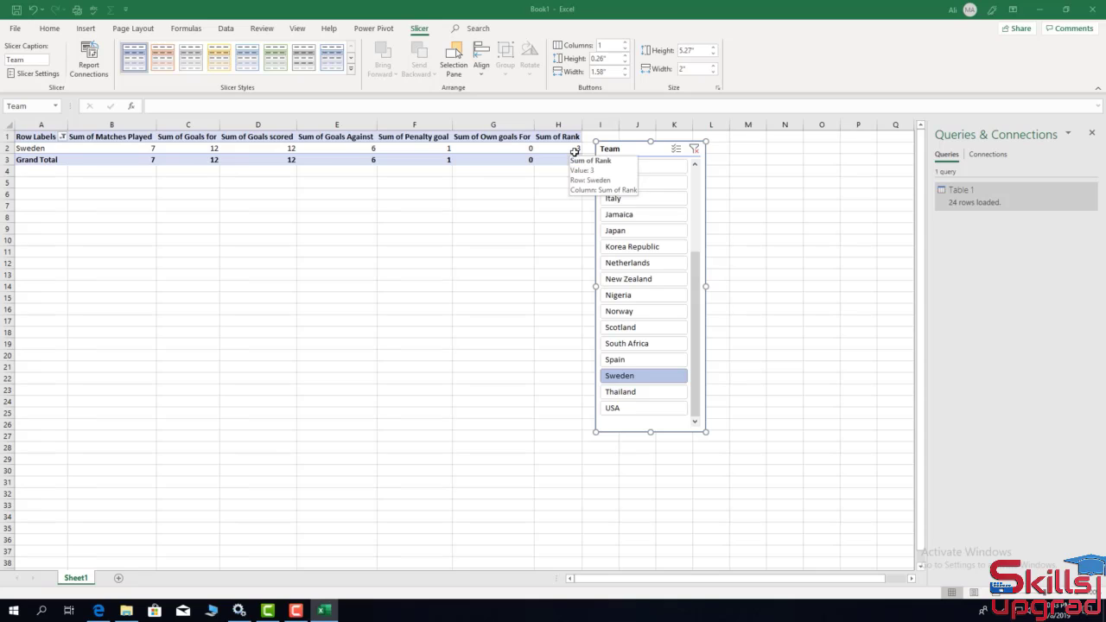
pyautogui.click(629, 314)
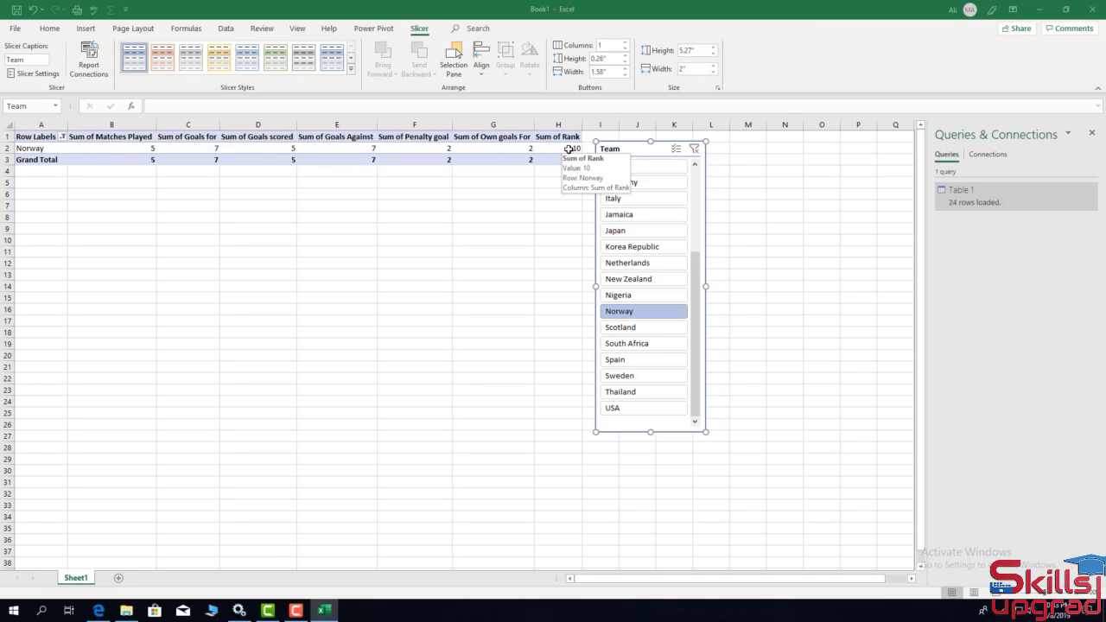
pyautogui.click(695, 148)
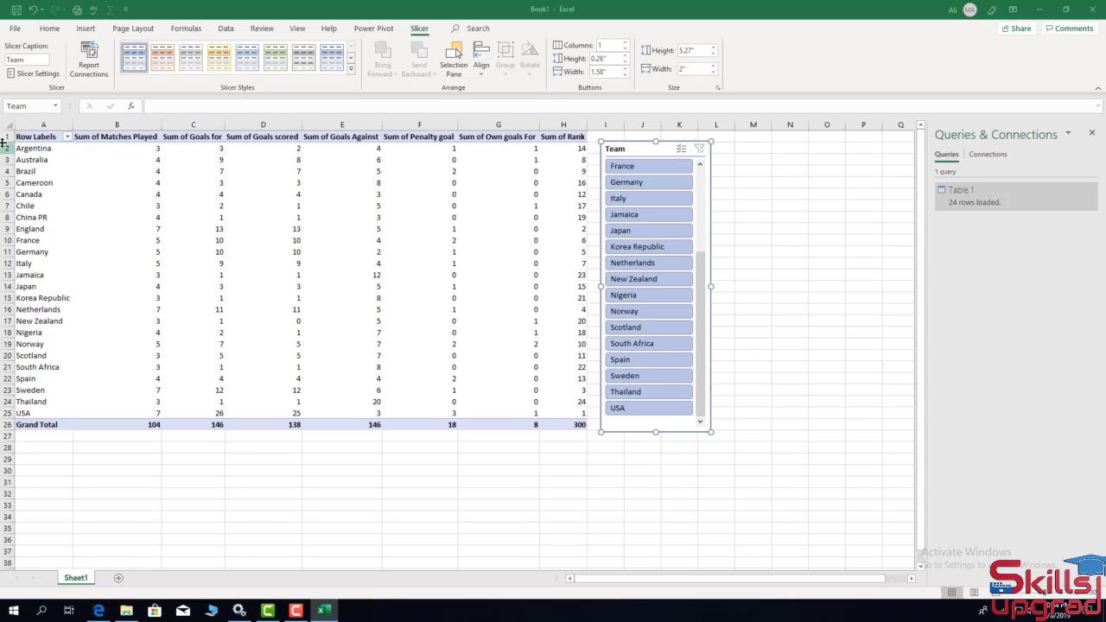
# Sort the teams ascending by Sum of Rank so USA is listed first.
pyautogui.click(66, 137)
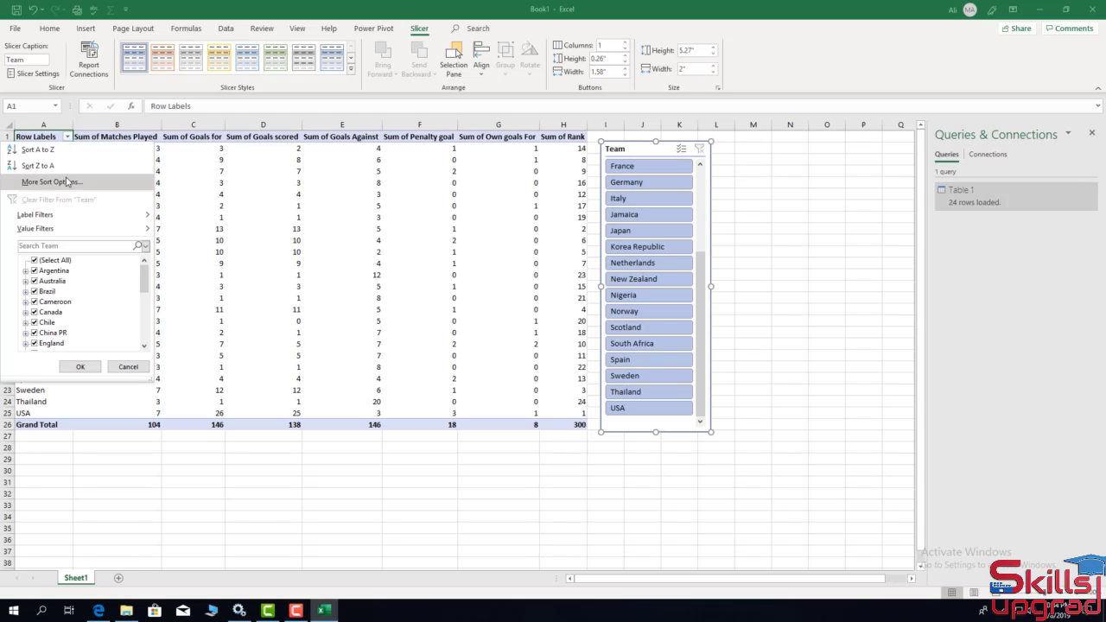
pyautogui.click(68, 183)
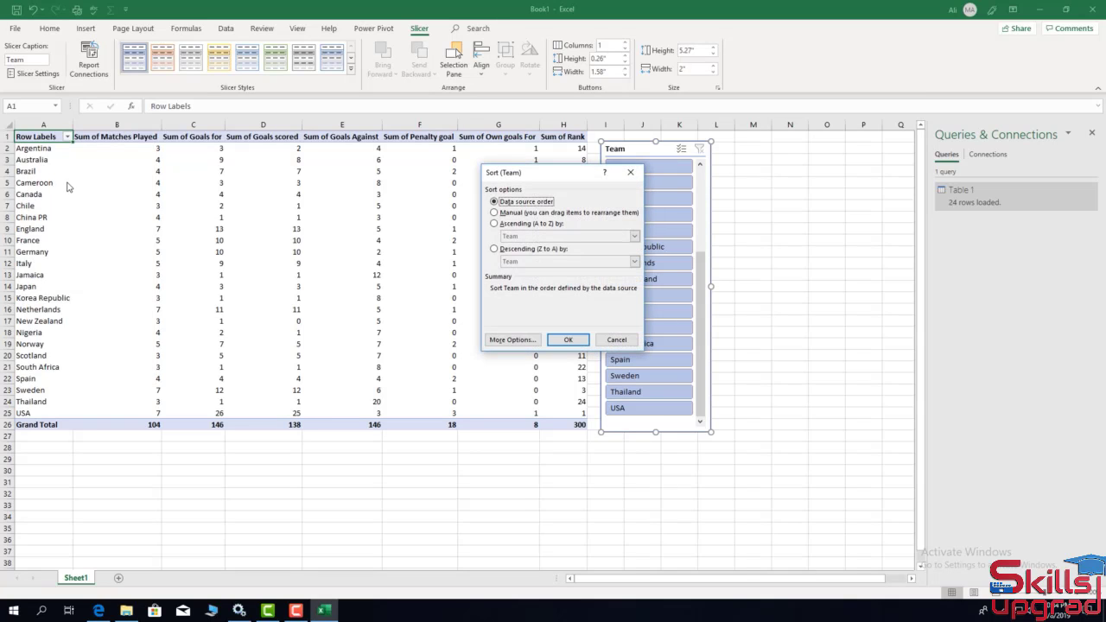
pyautogui.click(494, 224)
pyautogui.click(635, 236)
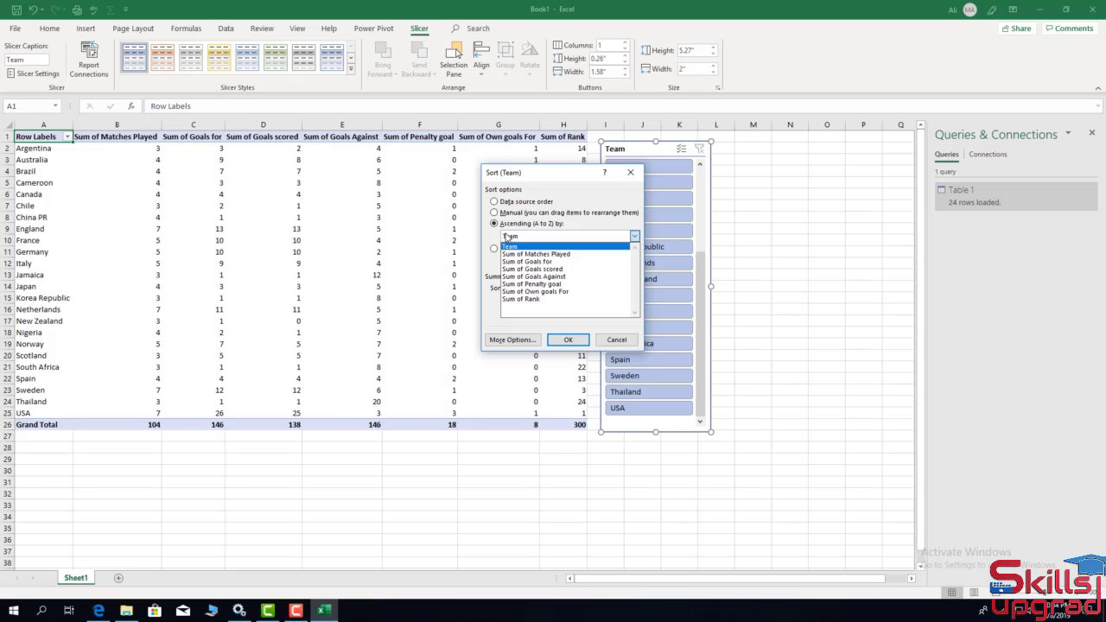
pyautogui.click(516, 299)
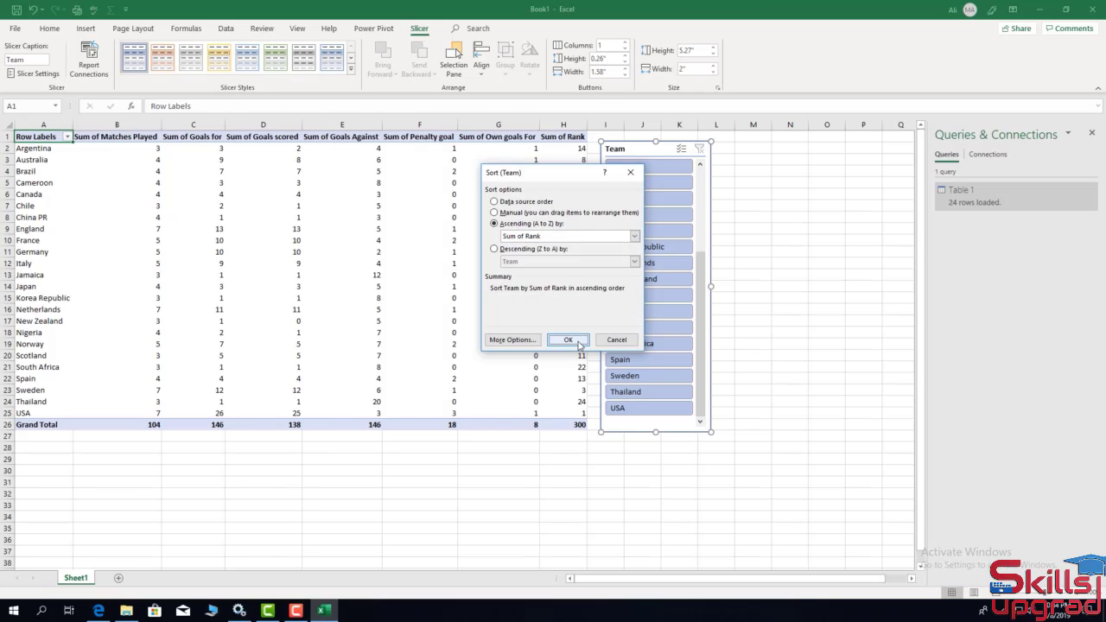
pyautogui.click(568, 339)
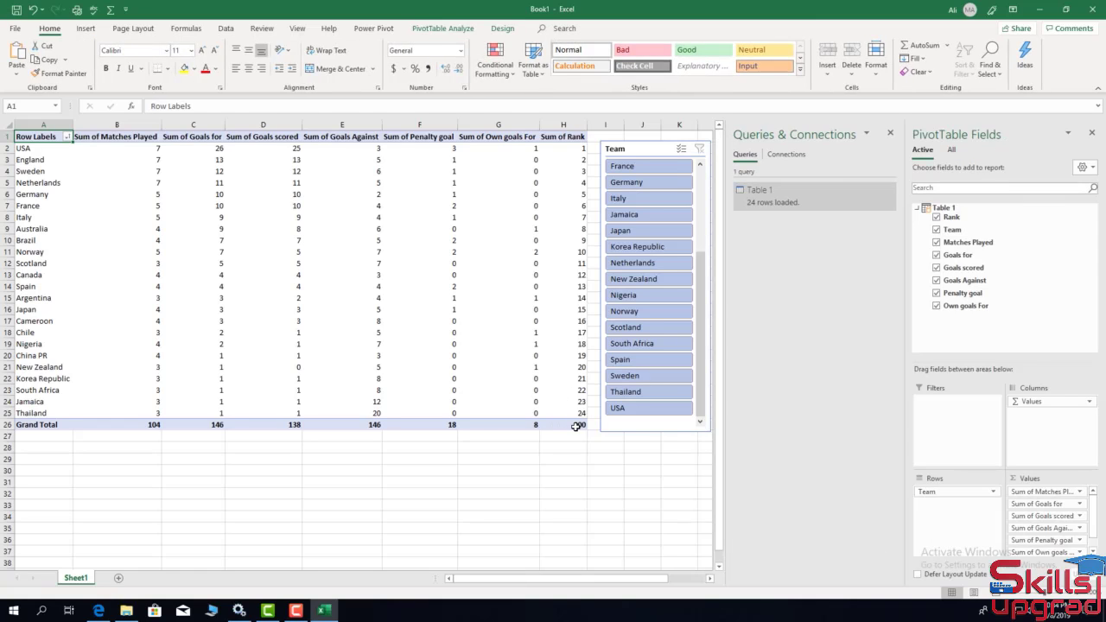
pyautogui.moveTo(578, 426)
pyautogui.moveTo(584, 152)
pyautogui.scroll(-1, 178, 298)
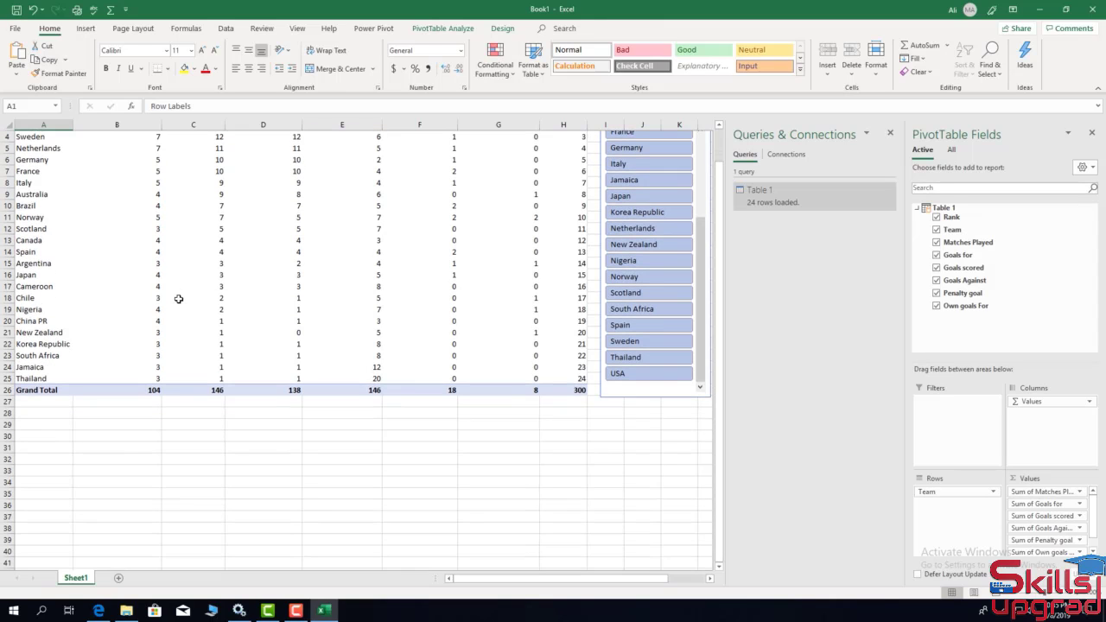
pyautogui.scroll(1, 166, 248)
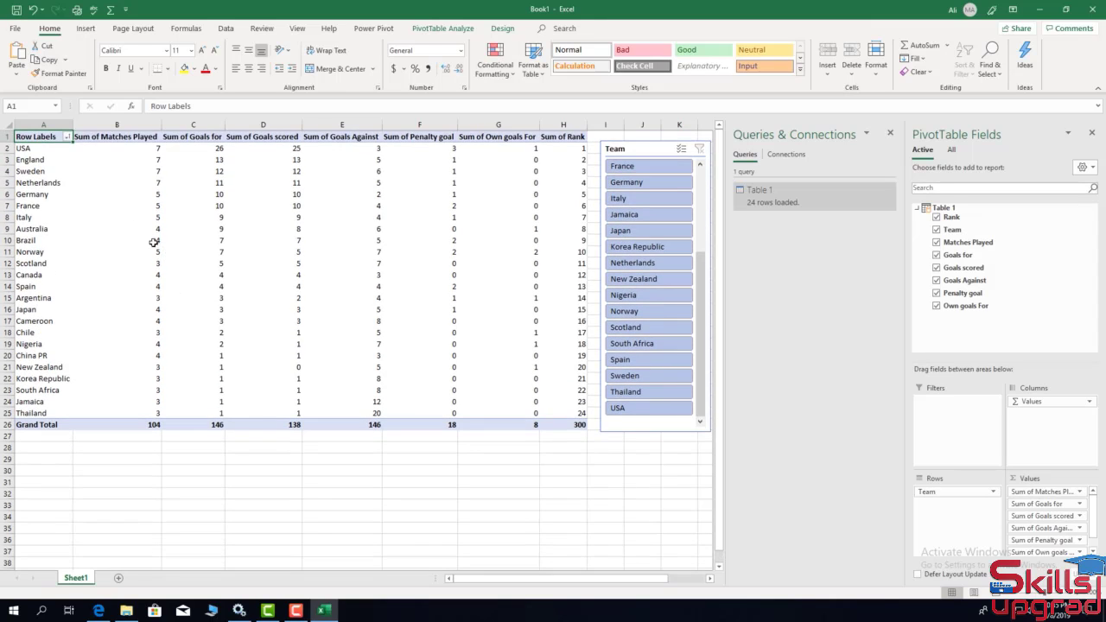
pyautogui.click(66, 136)
pyautogui.moveTo(72, 230)
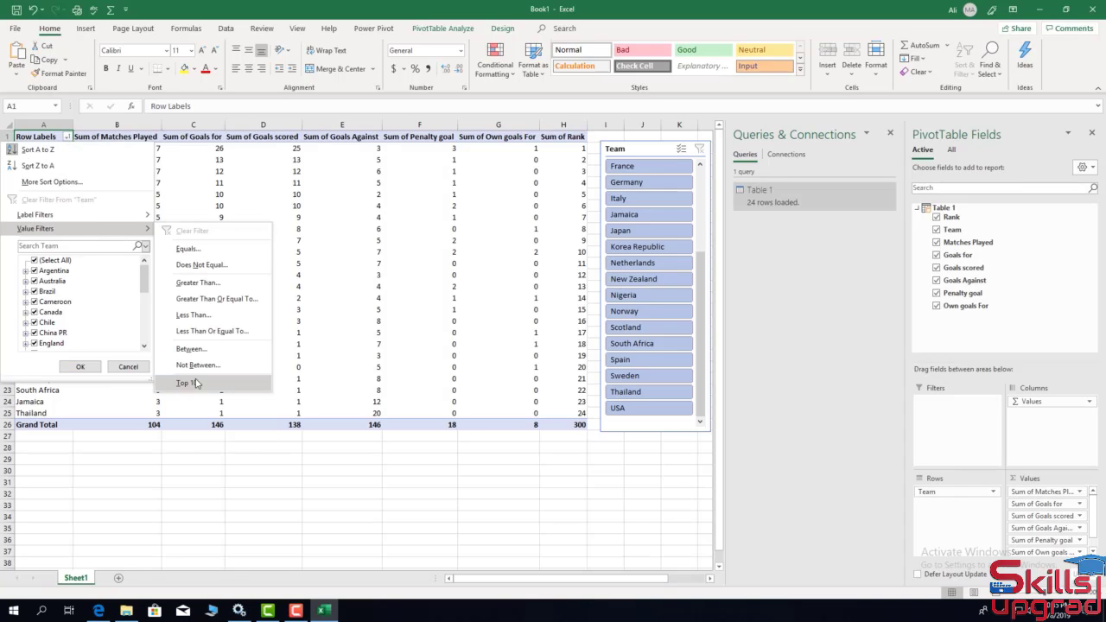
pyautogui.click(191, 382)
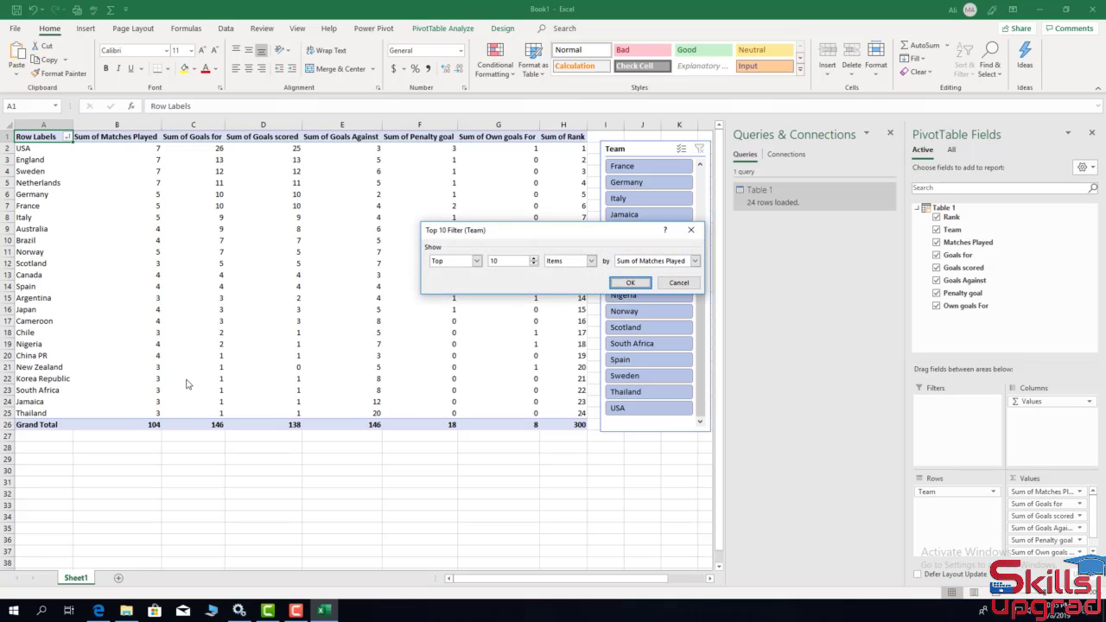
pyautogui.click(626, 284)
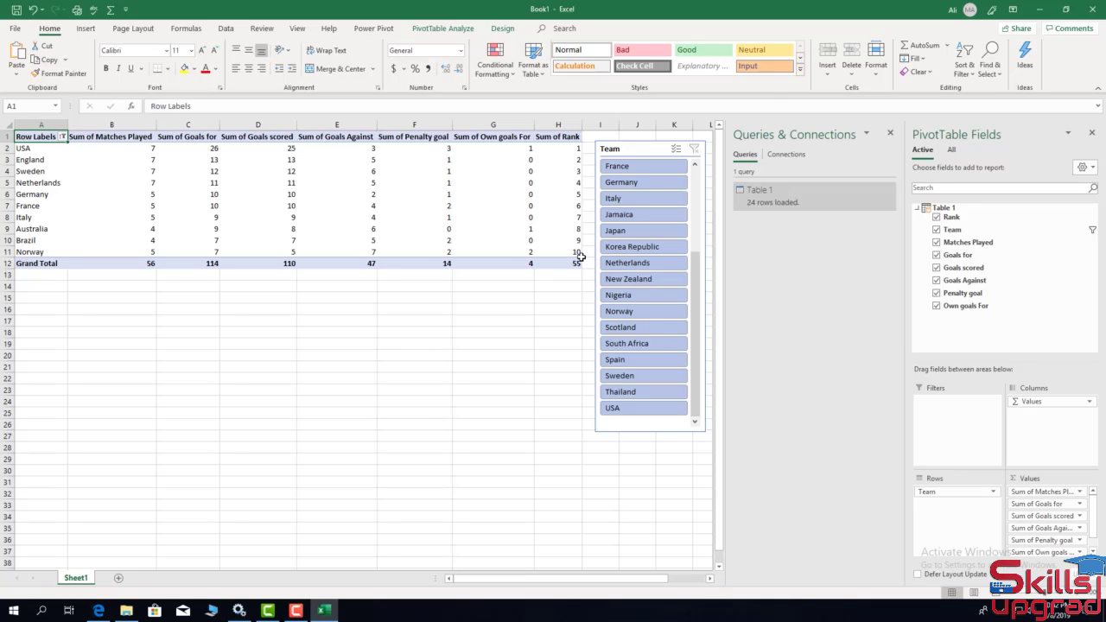
pyautogui.click(61, 136)
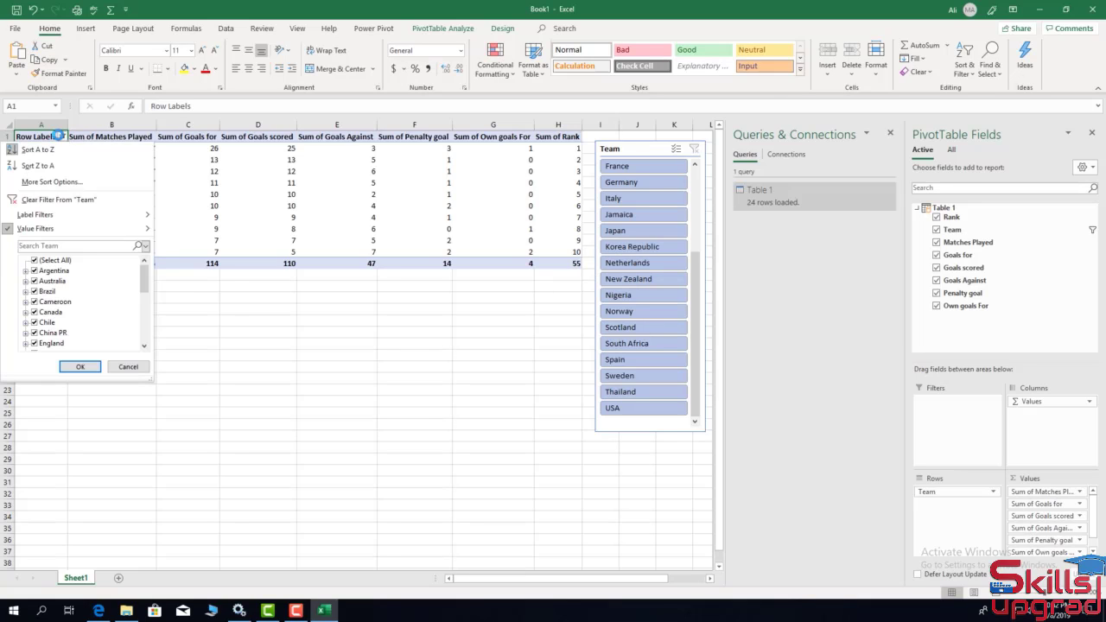
pyautogui.click(53, 199)
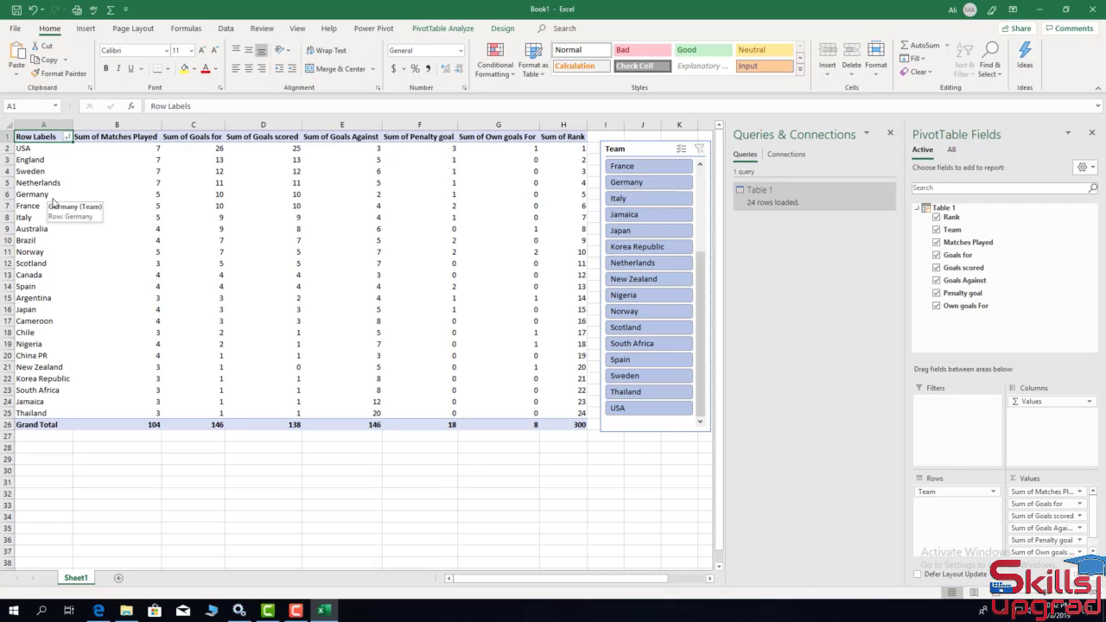